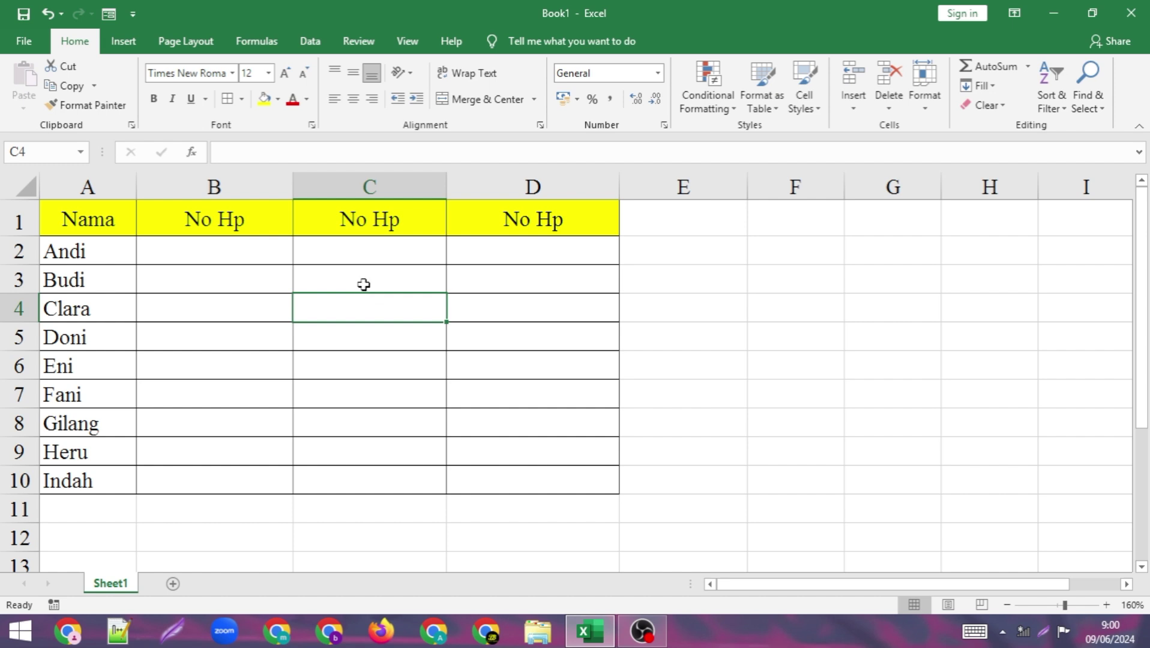
left_click(252, 256)
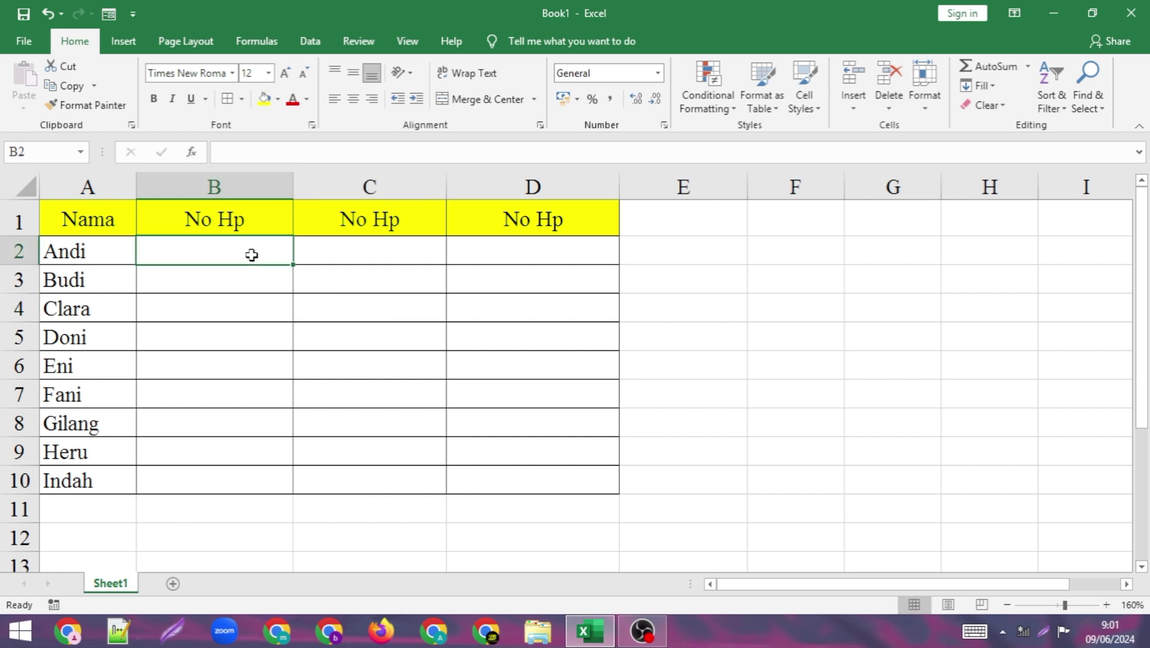
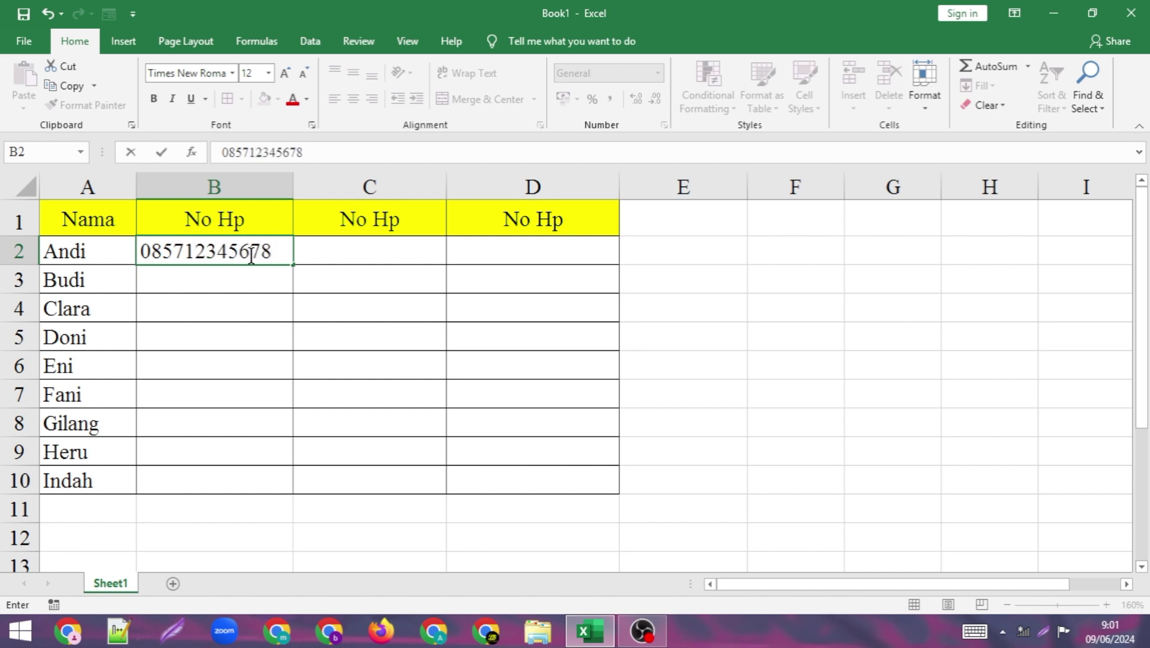
key("Return")
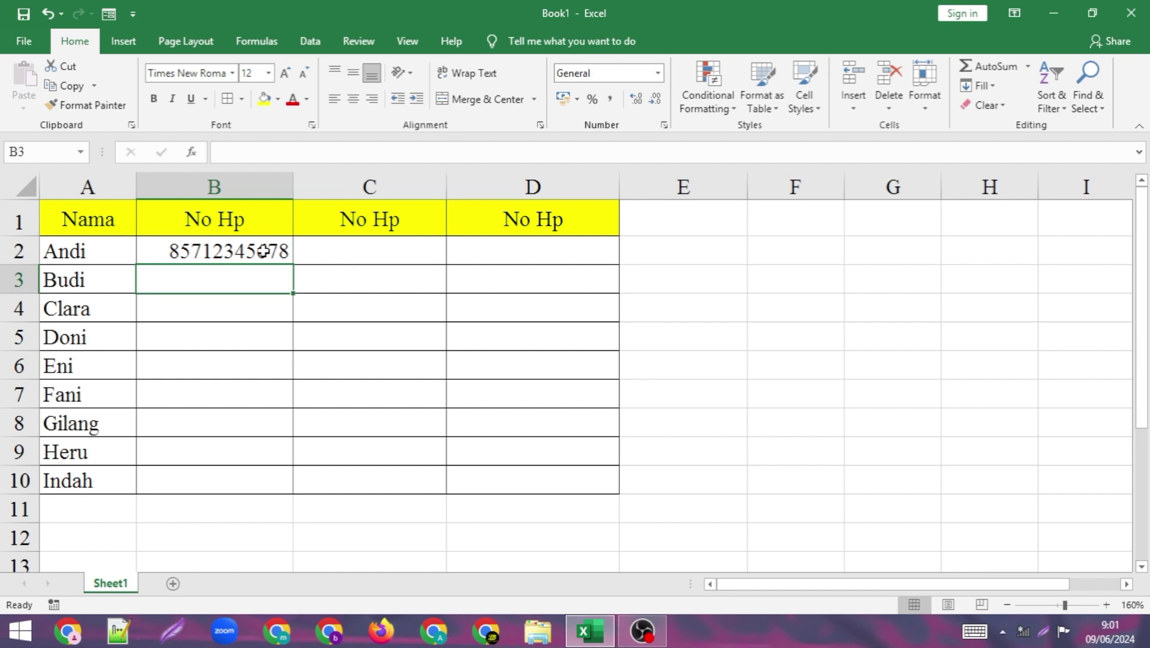
double_click(163, 249)
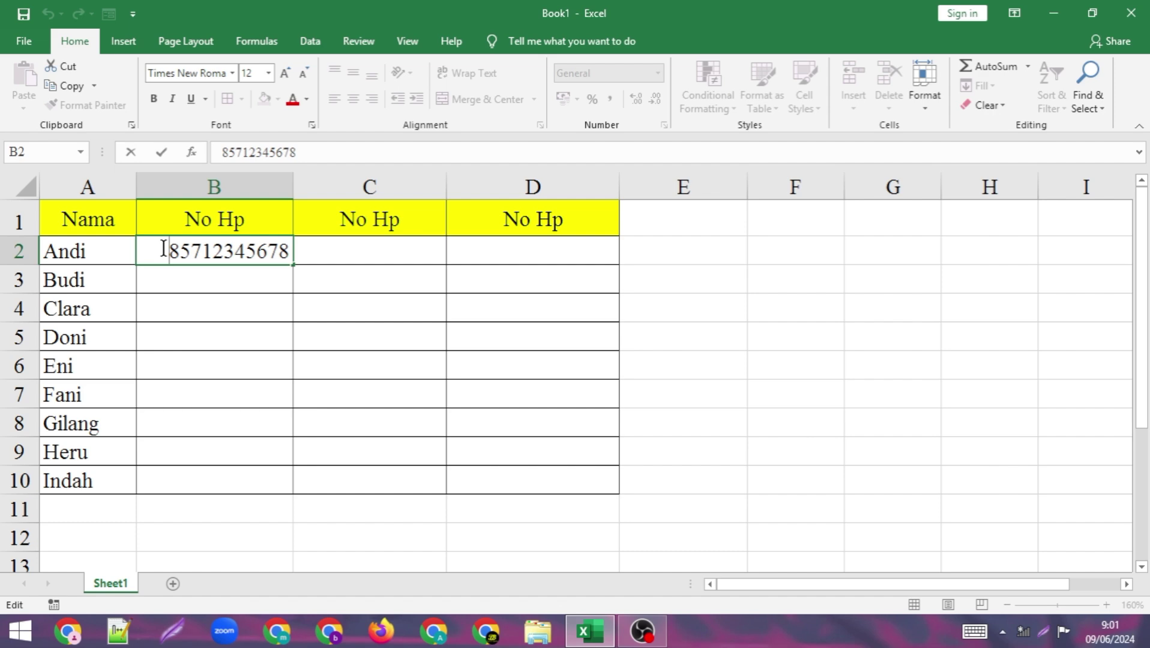
type("'")
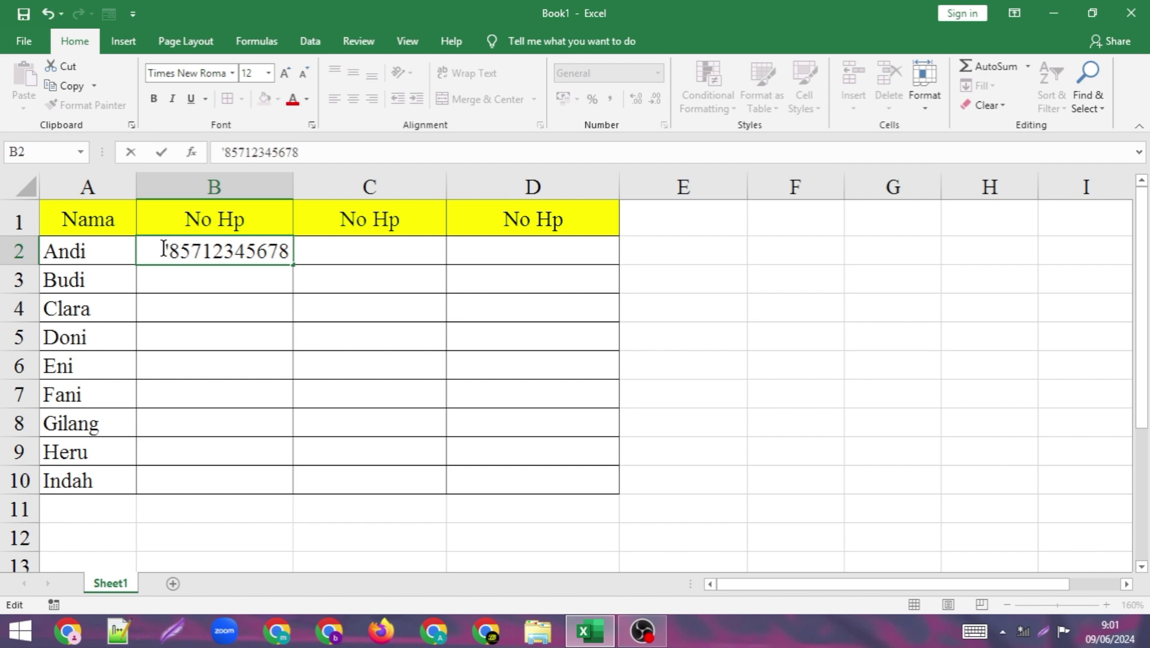
type("0")
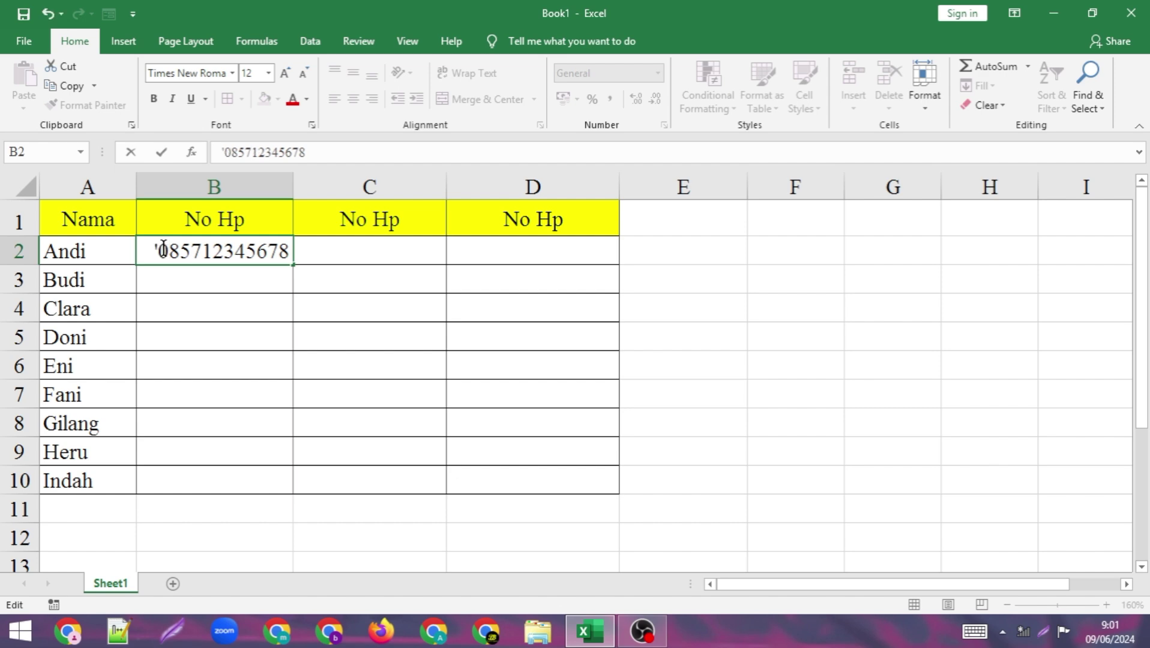
key("Return")
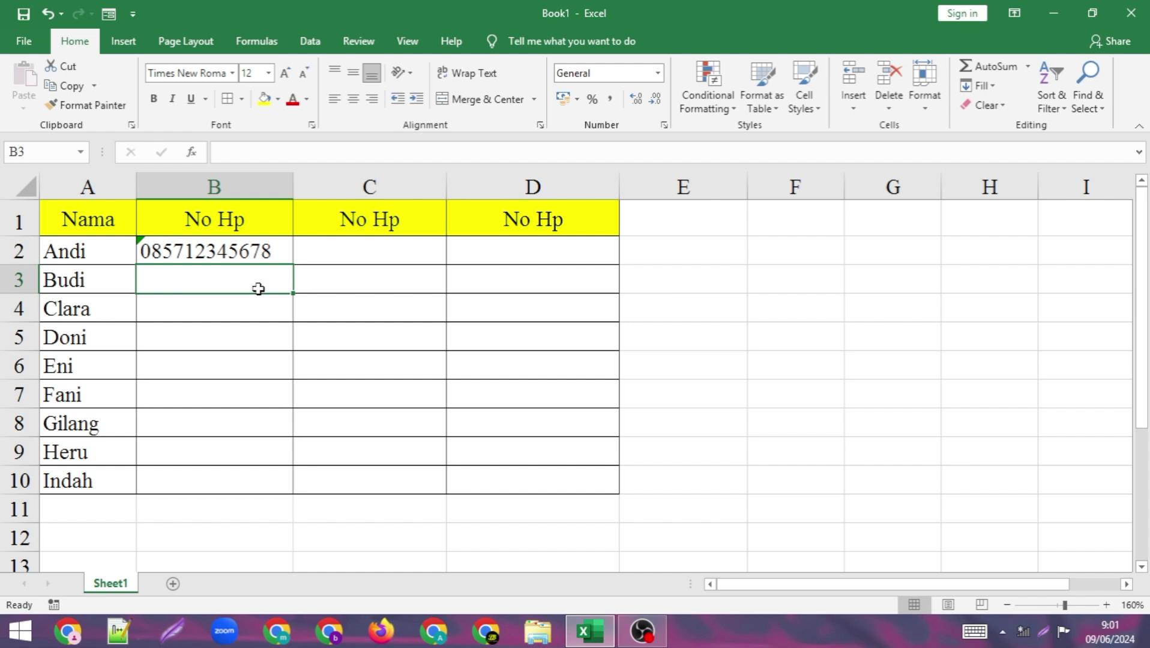
- Dismiss B2's number-stored-as-text warning with Ignore Error
left_click(148, 248)
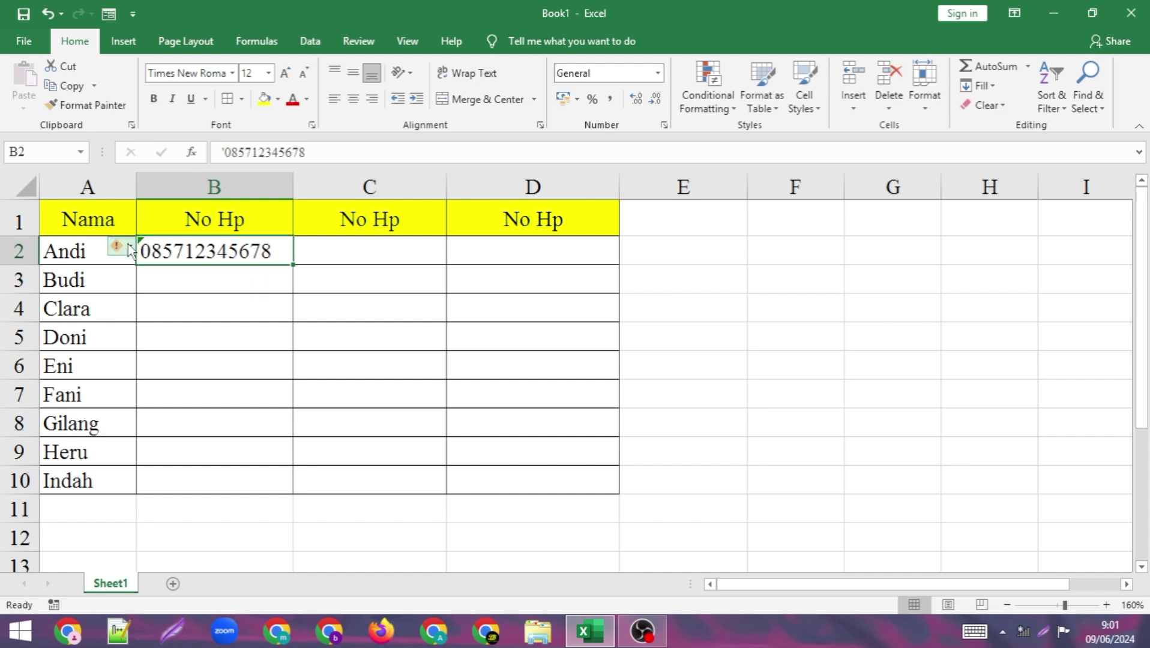
left_click(121, 246)
left_click(135, 329)
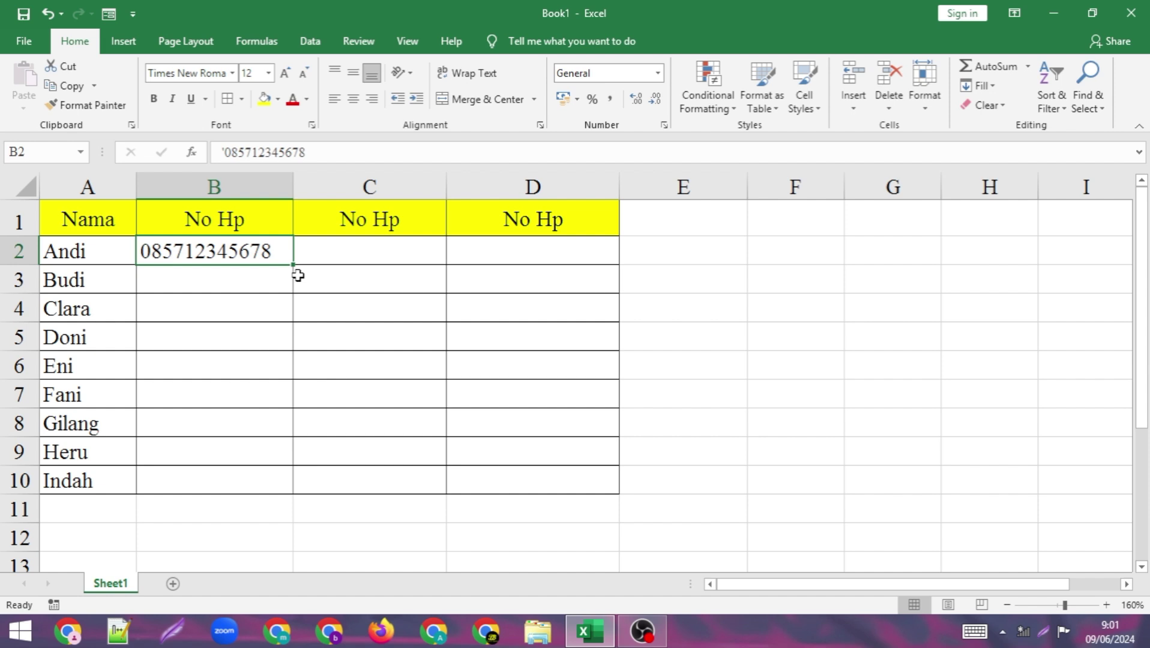
left_click(241, 279)
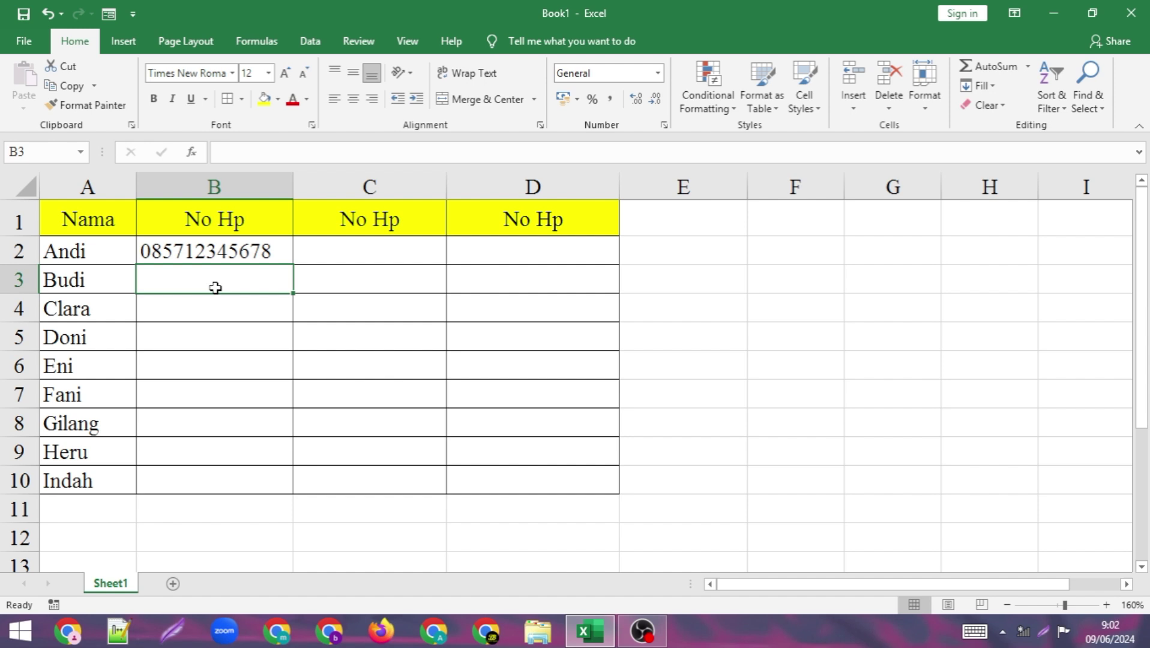
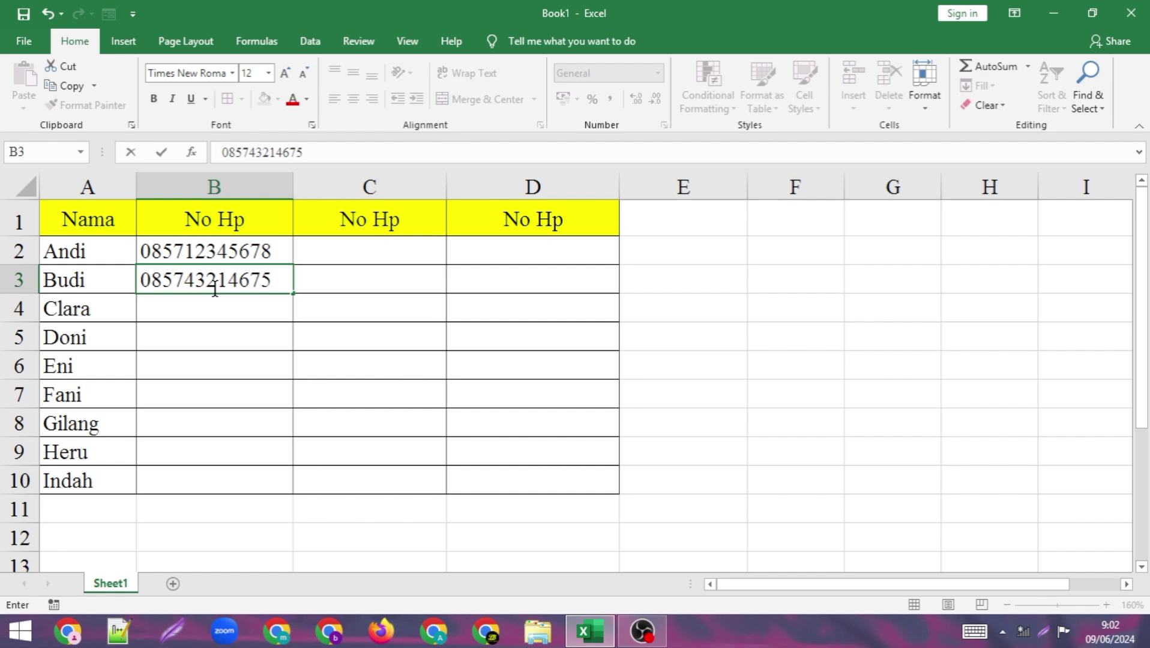
left_click(241, 301)
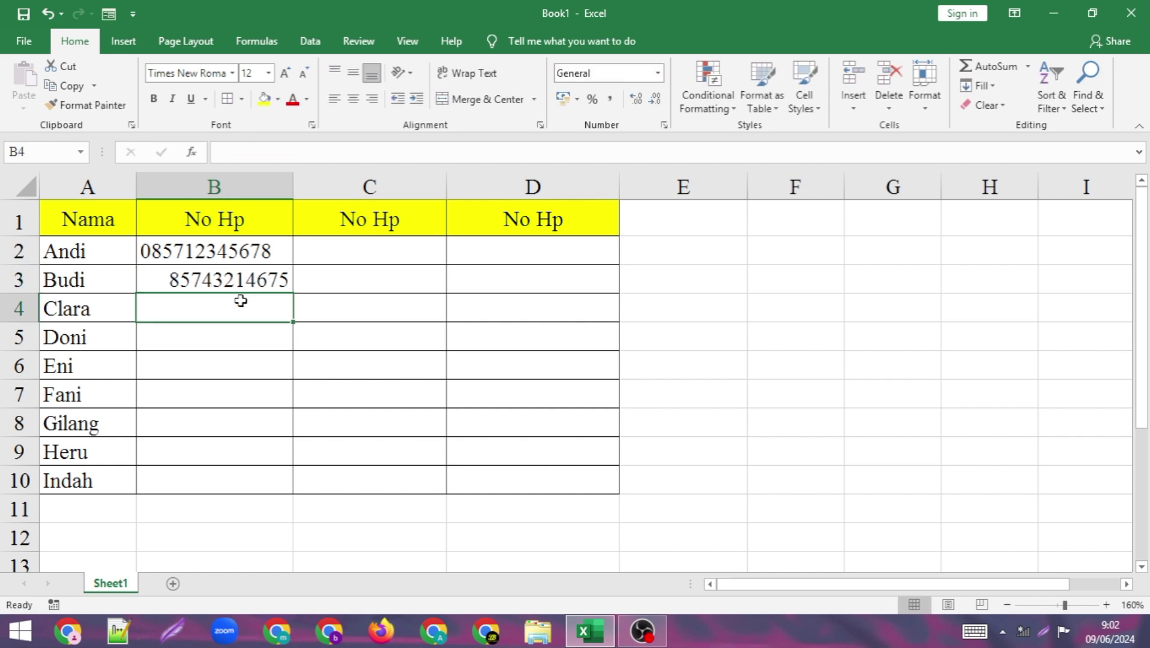
double_click(169, 281)
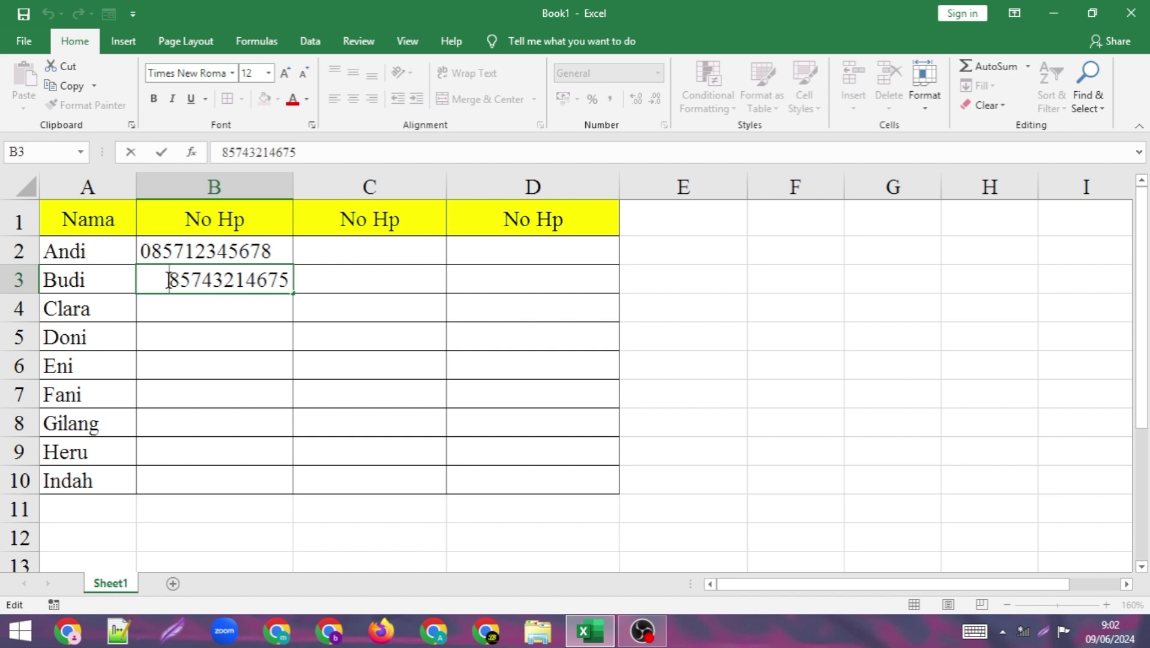
type("'0")
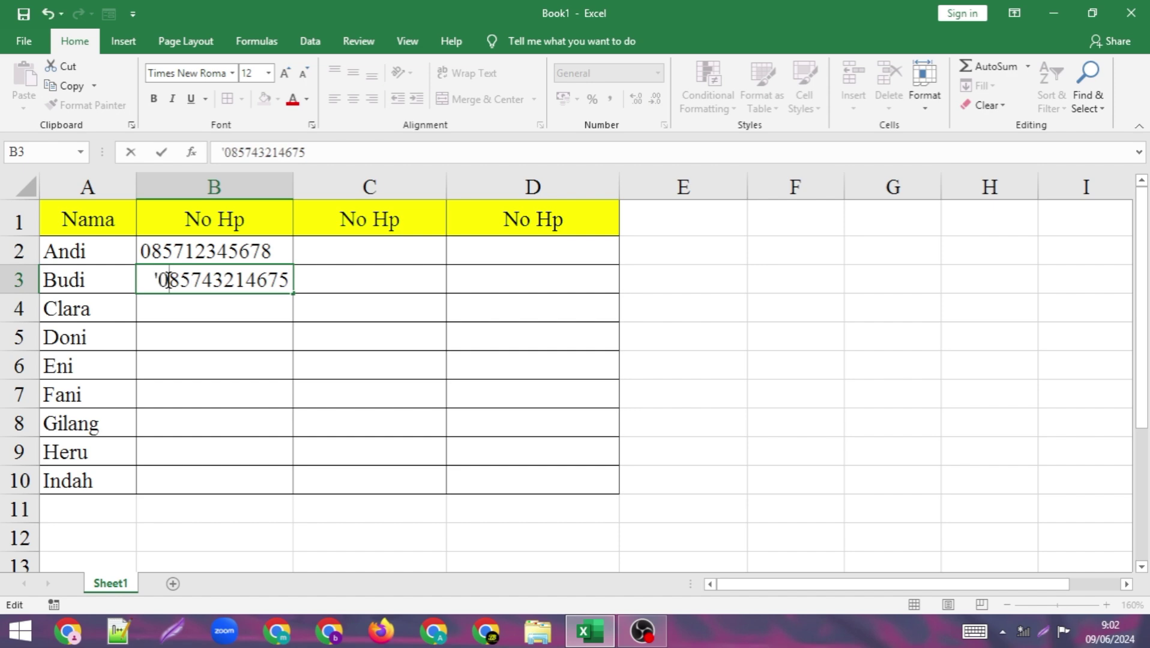
left_click(226, 327)
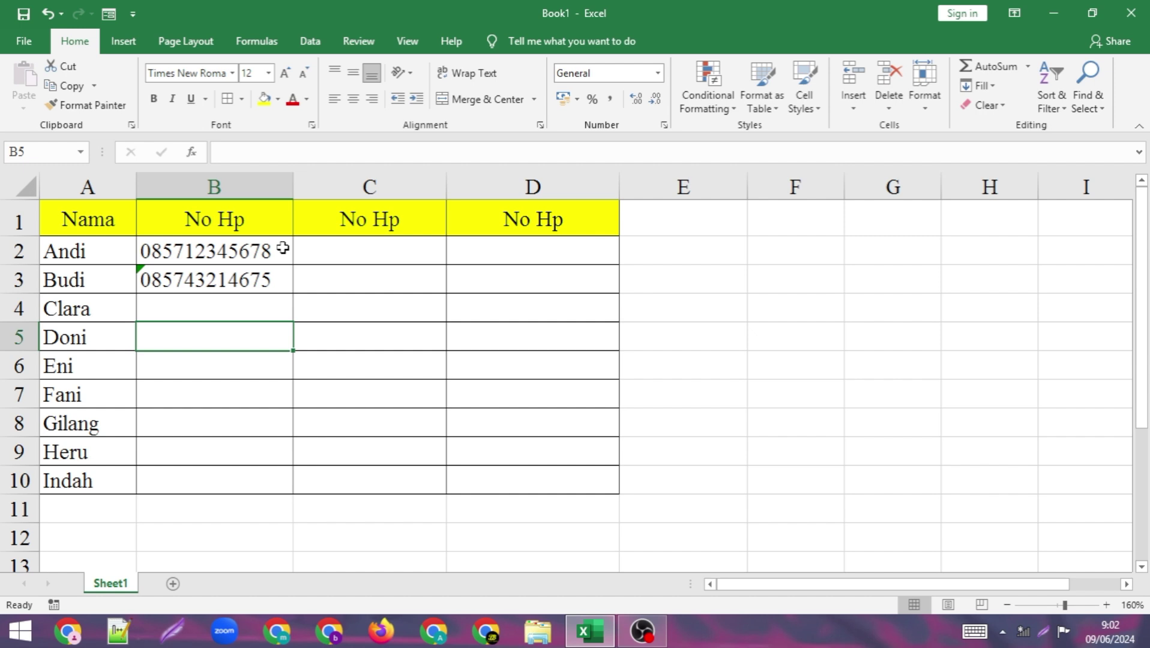
- Apply the Text number format to C2:C10
left_click(332, 247)
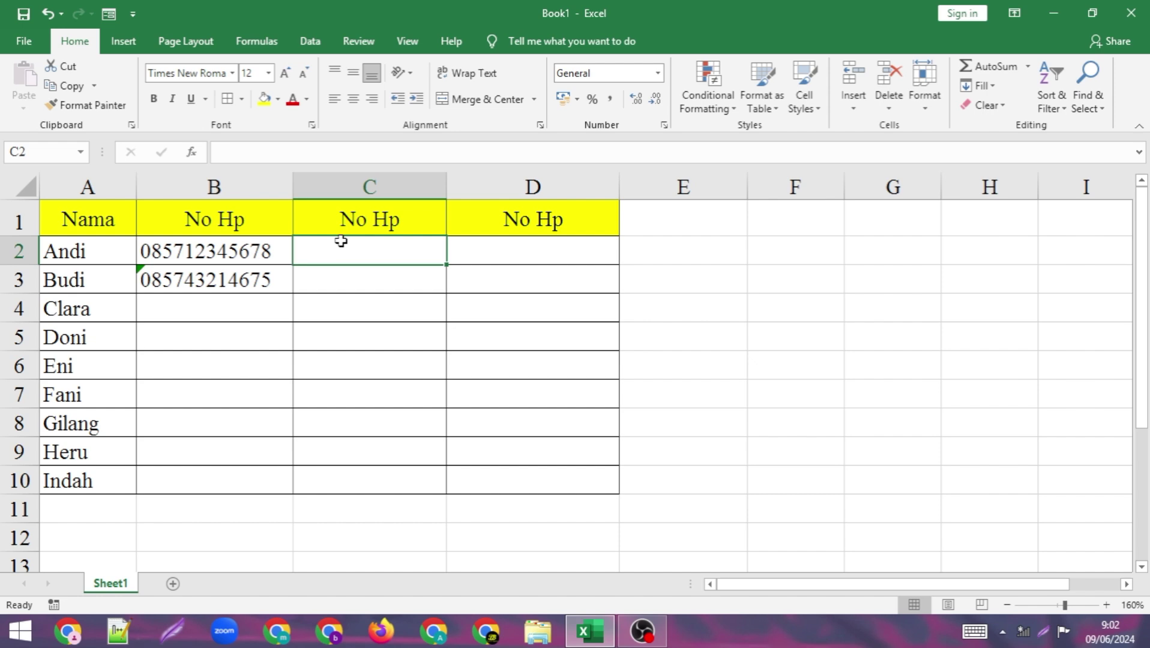
left_click(365, 301)
left_click(412, 244)
left_click(471, 309)
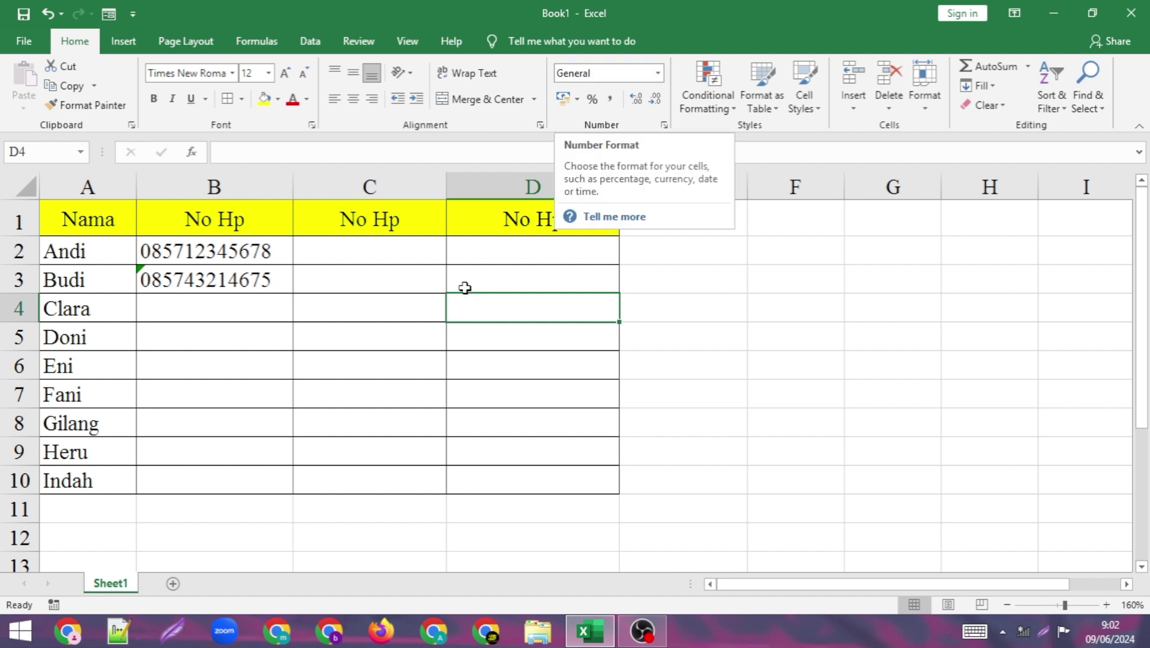
left_click(424, 273)
left_click(388, 185)
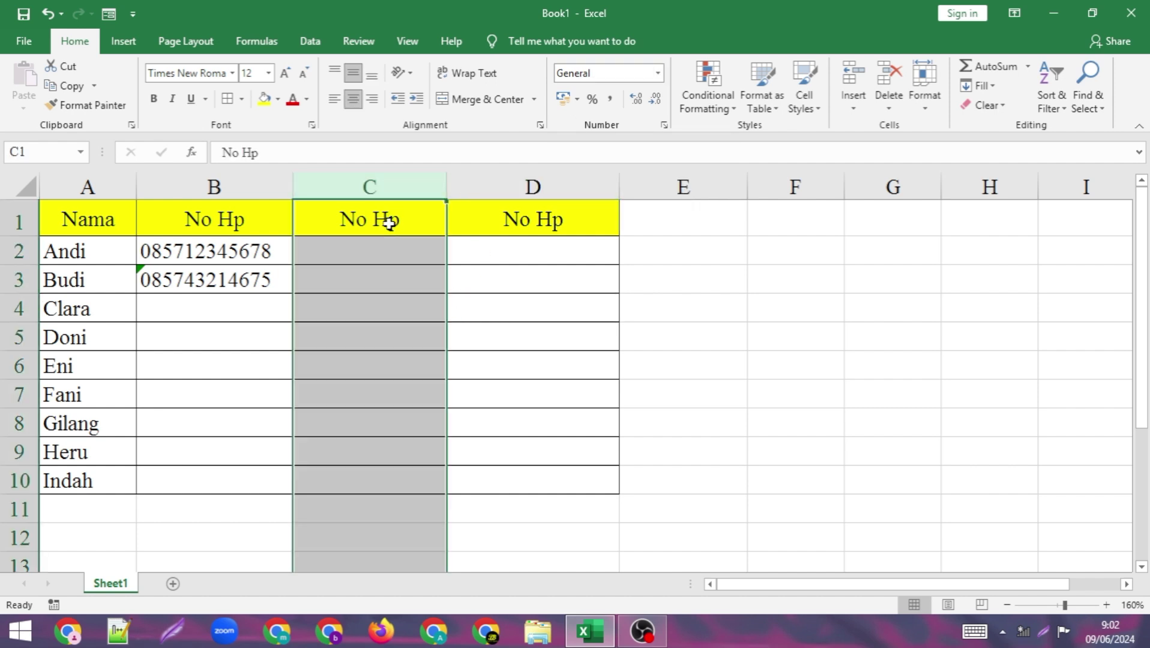
left_click(393, 256)
left_click_drag(395, 254, 380, 478)
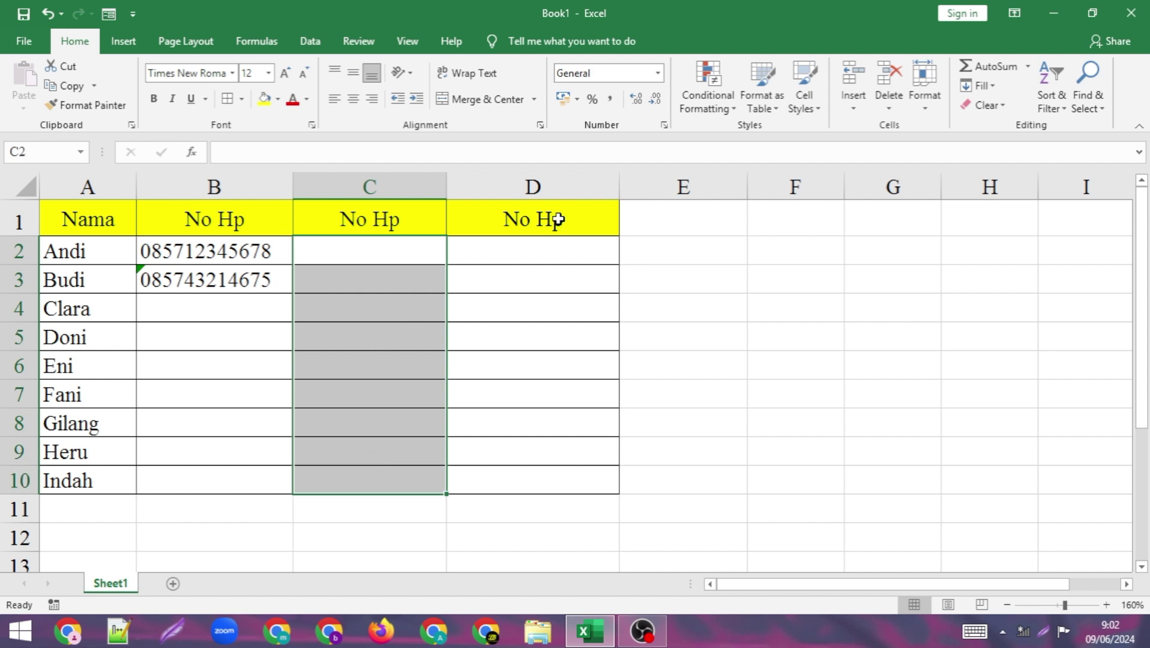
left_click(660, 72)
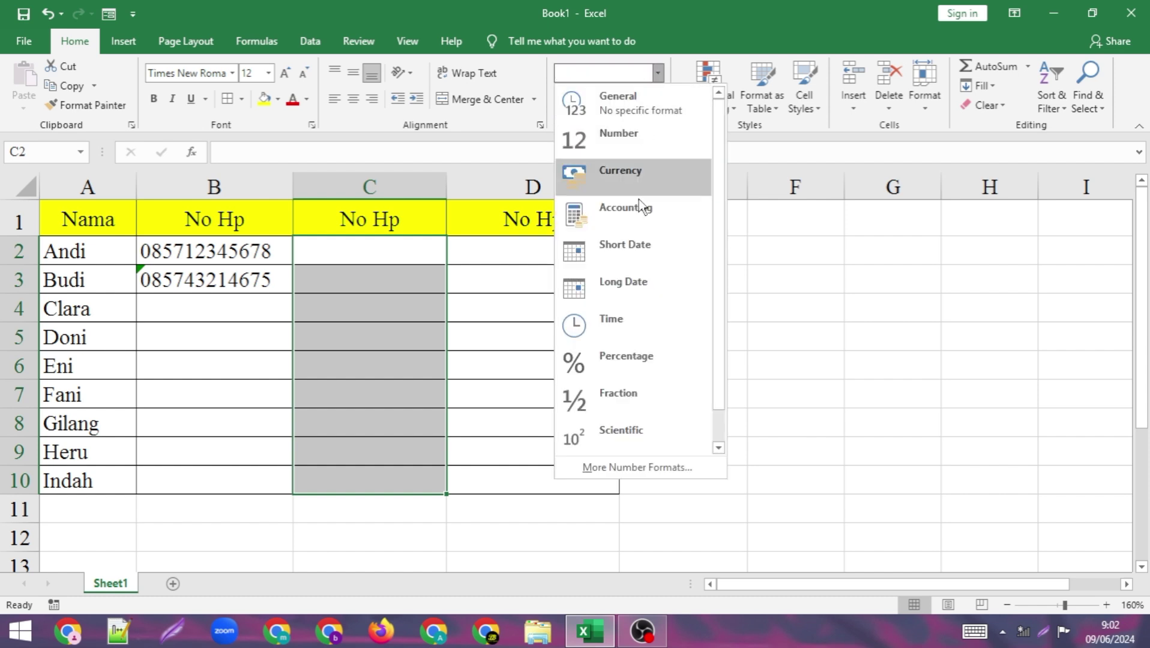
scroll(643, 270, "down", 1)
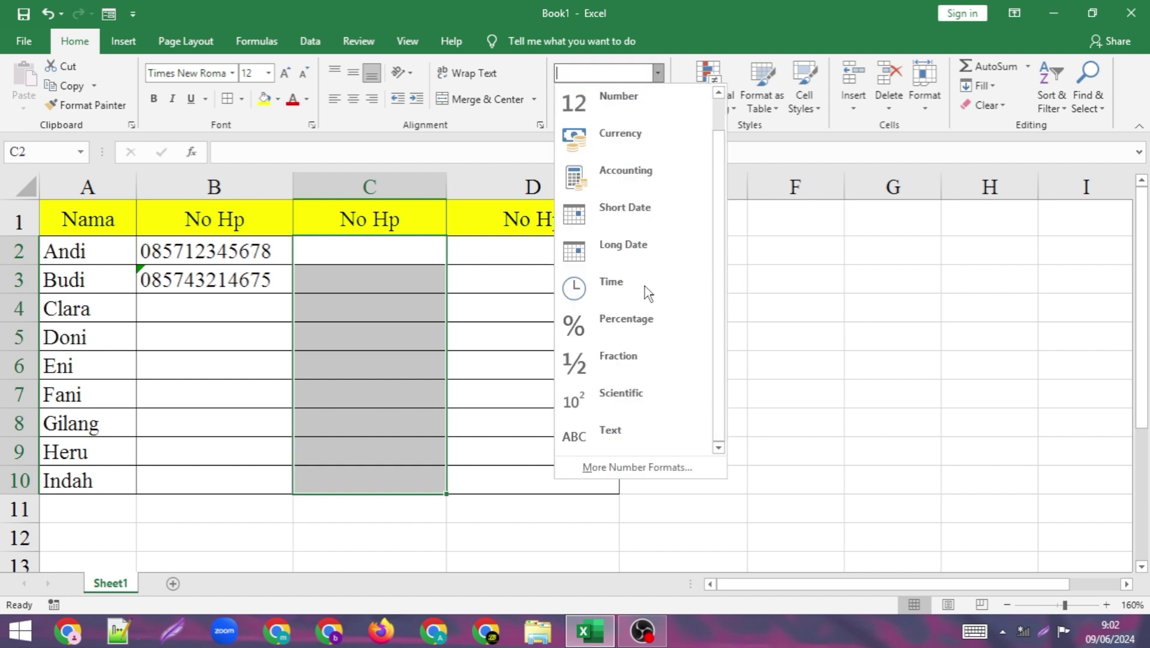
left_click(618, 432)
left_click(404, 299)
left_click(393, 248)
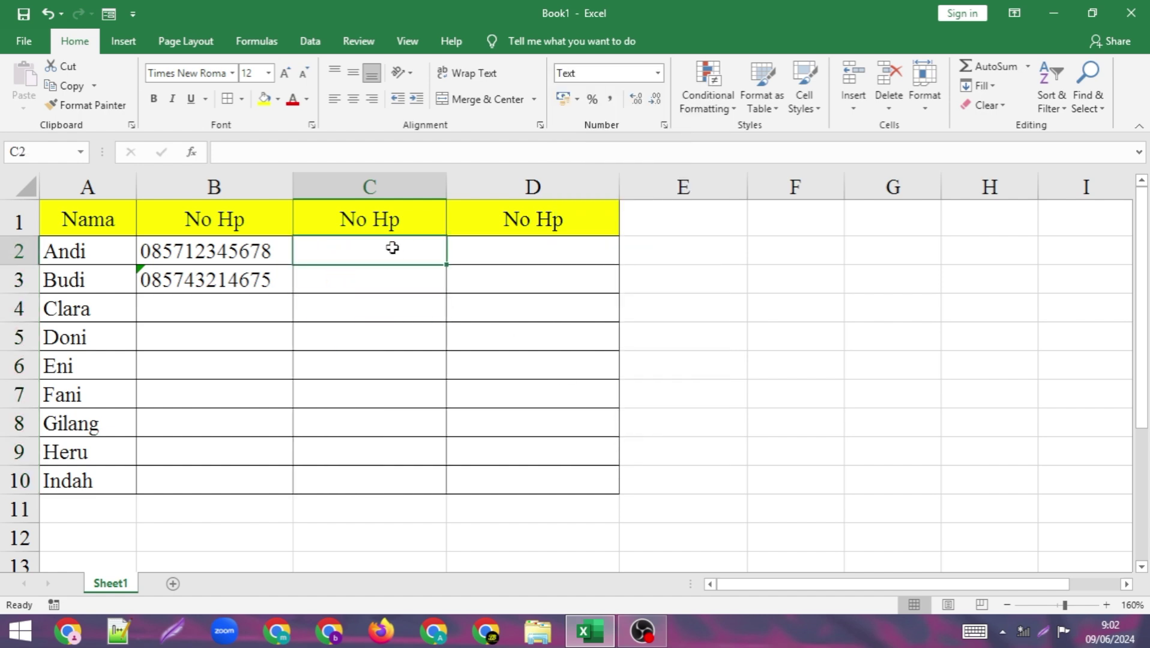
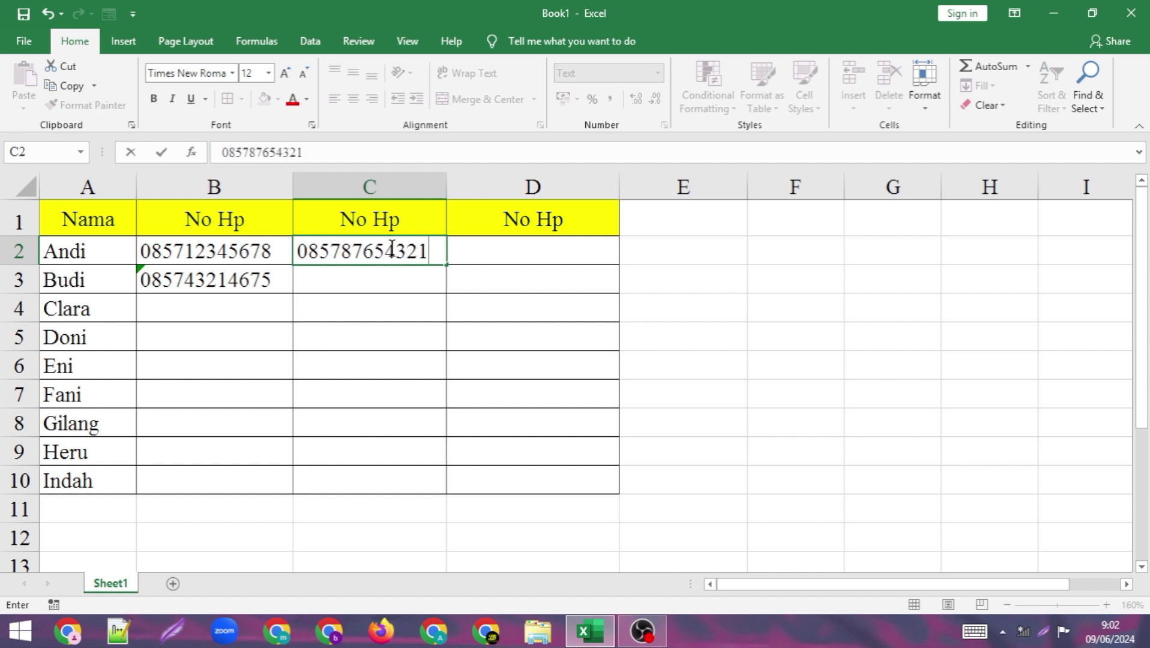
key("Return")
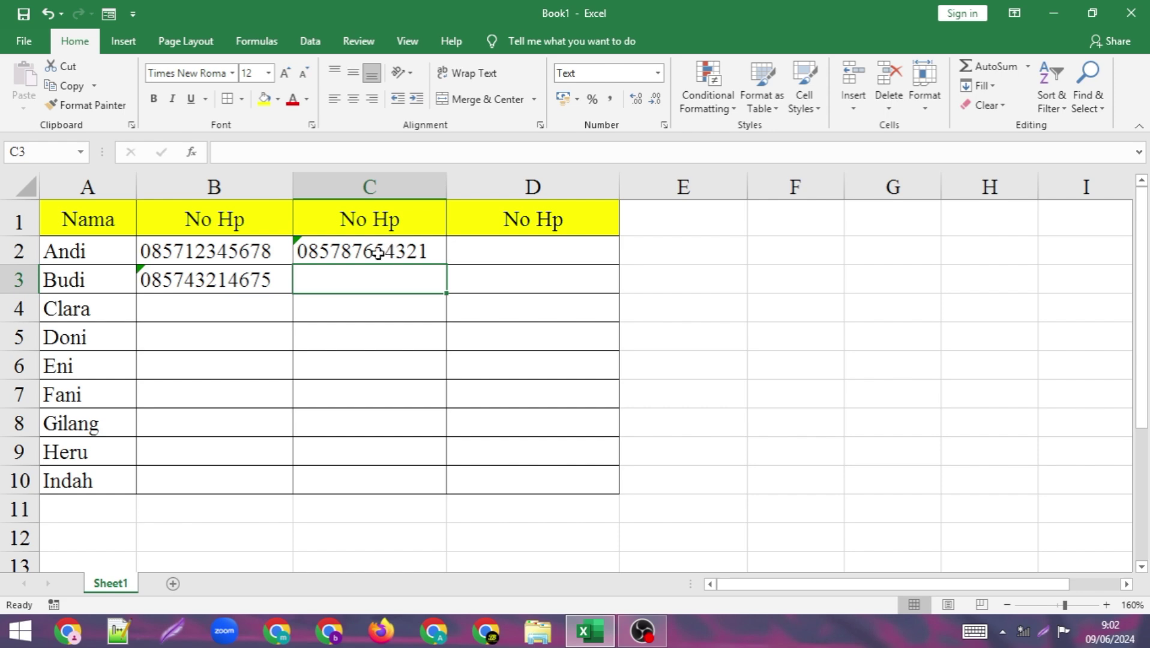
left_click(376, 254)
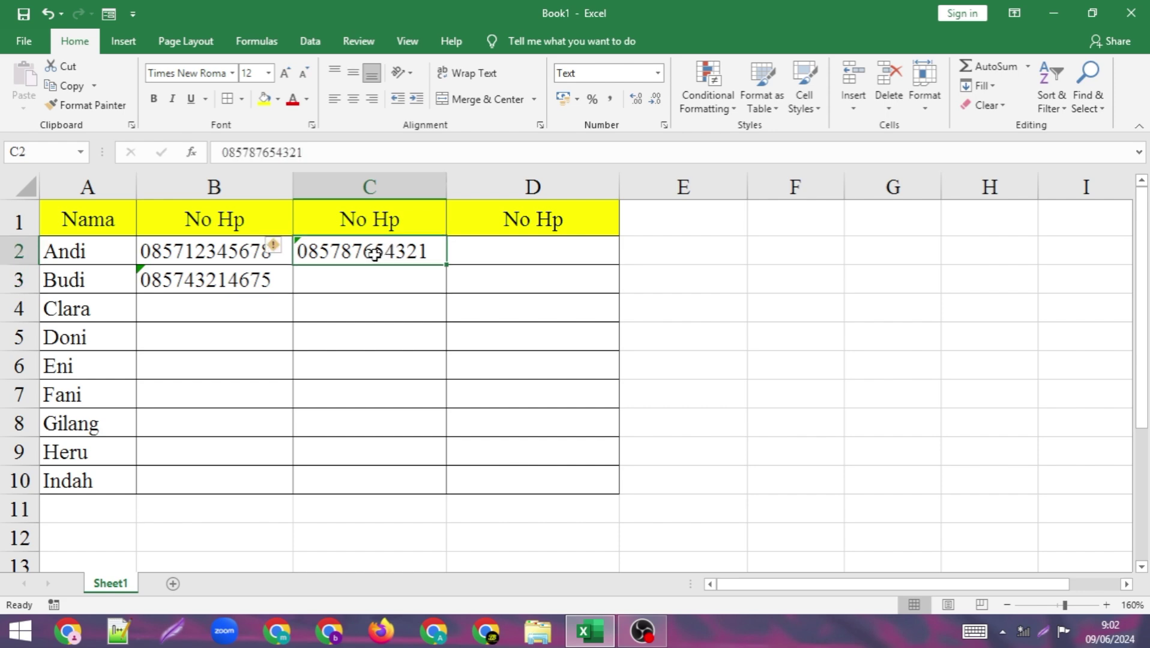
- Ignore the number-stored-as-text warning on the phone numbers
left_click(284, 247)
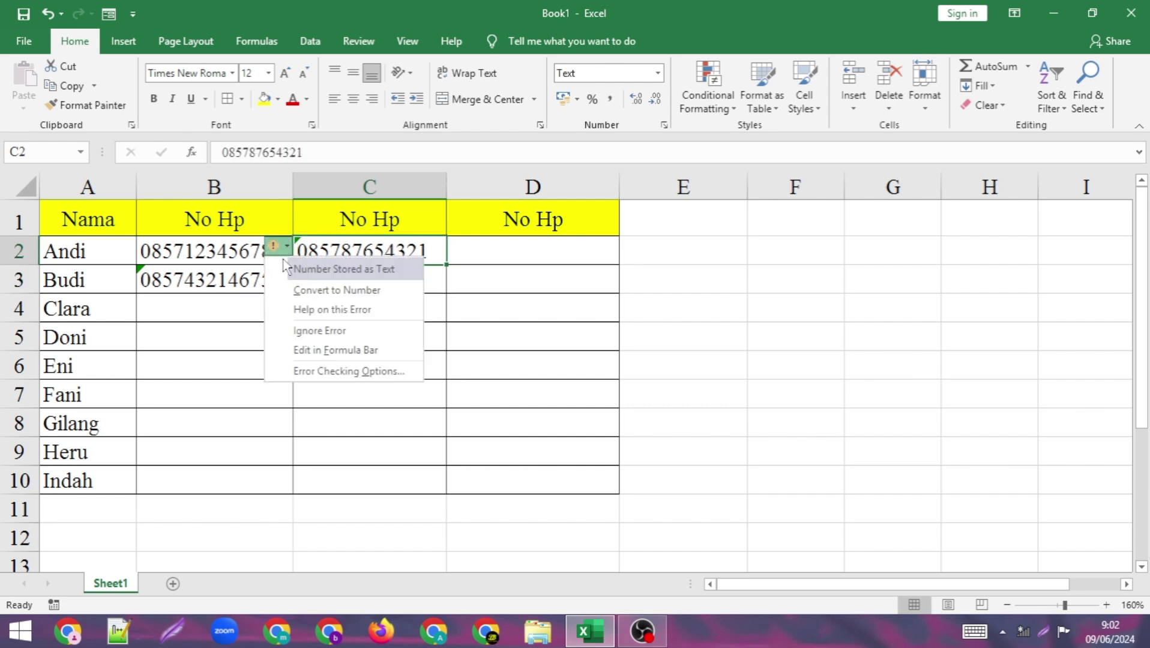
left_click(310, 332)
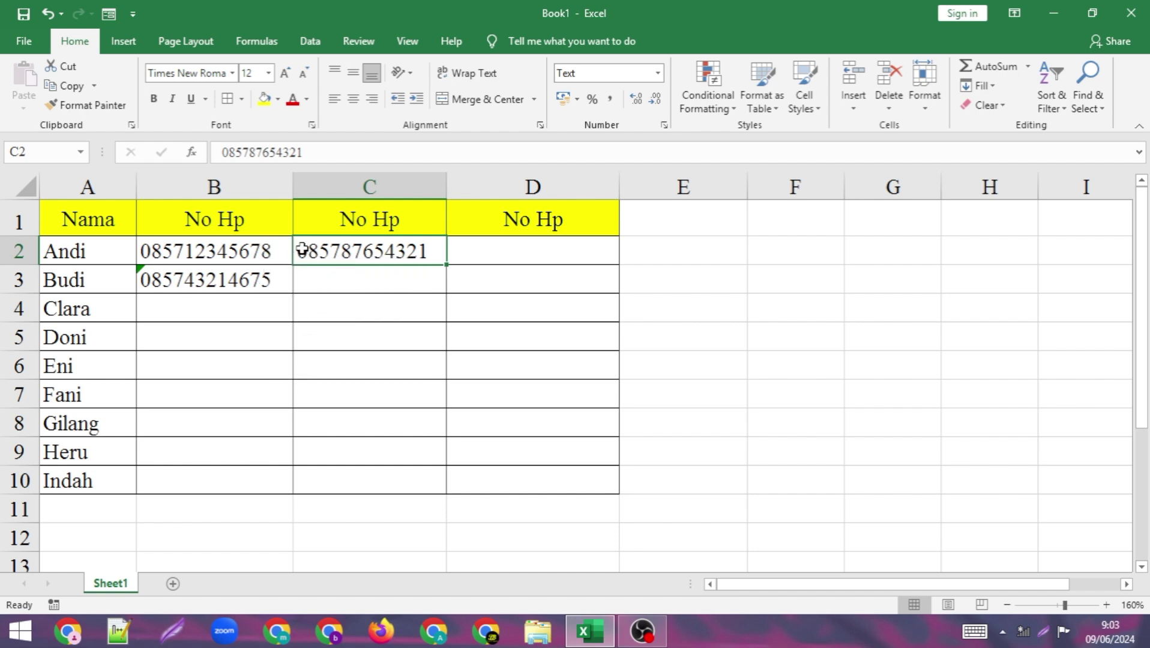
left_click(361, 308)
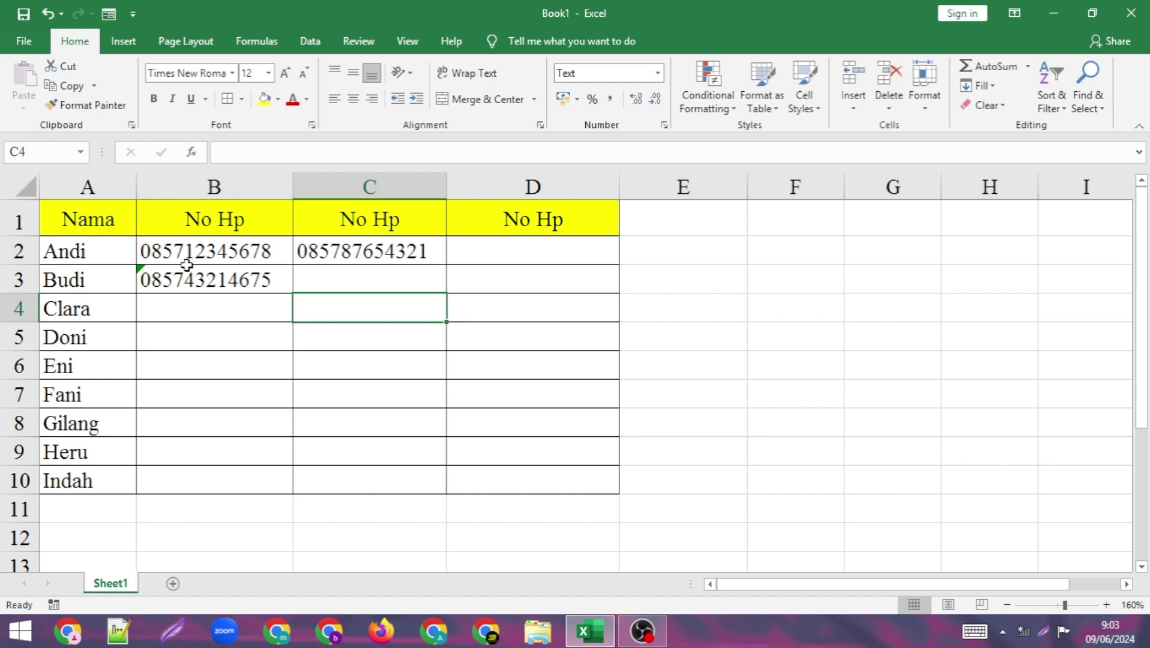
left_click(358, 283)
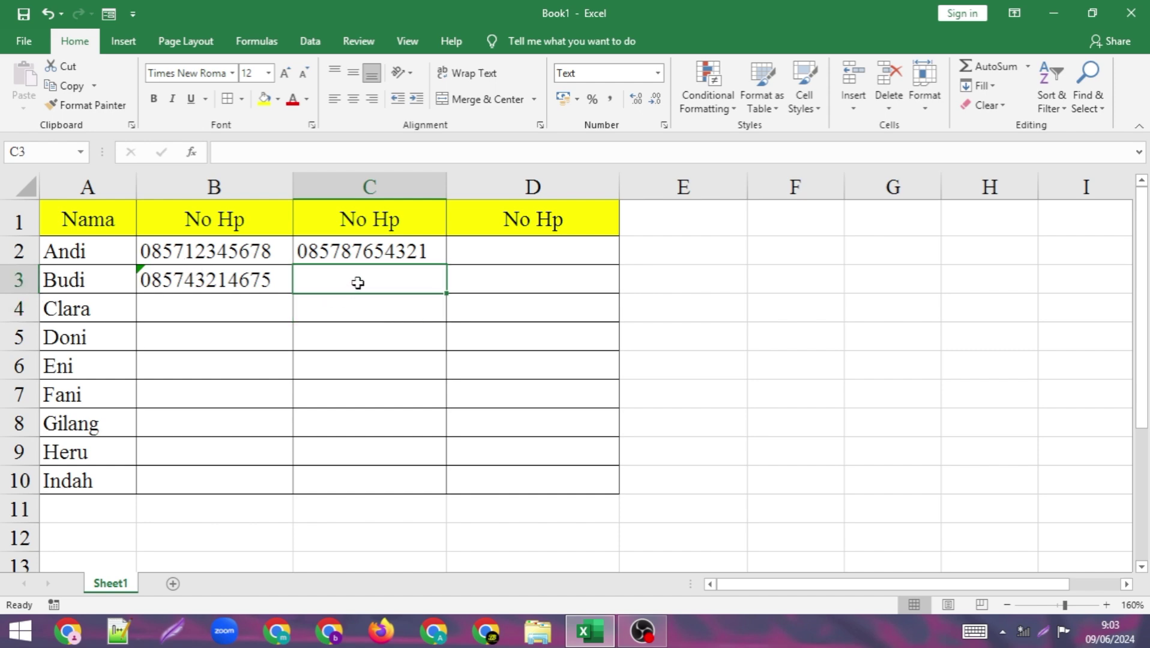
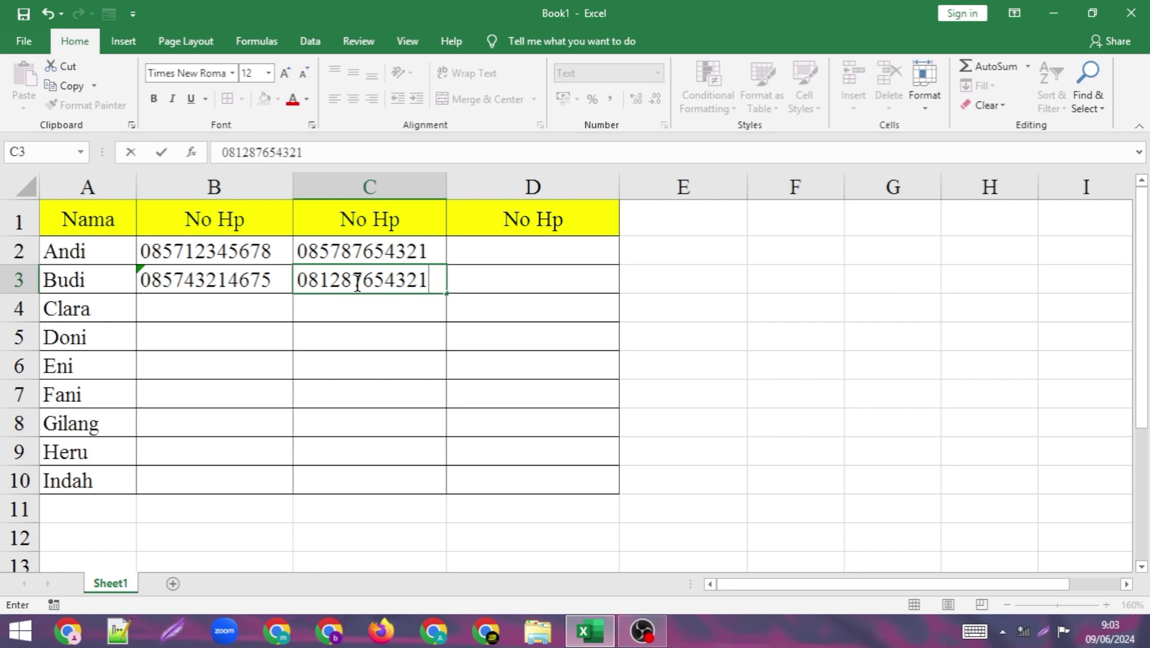
key("Return")
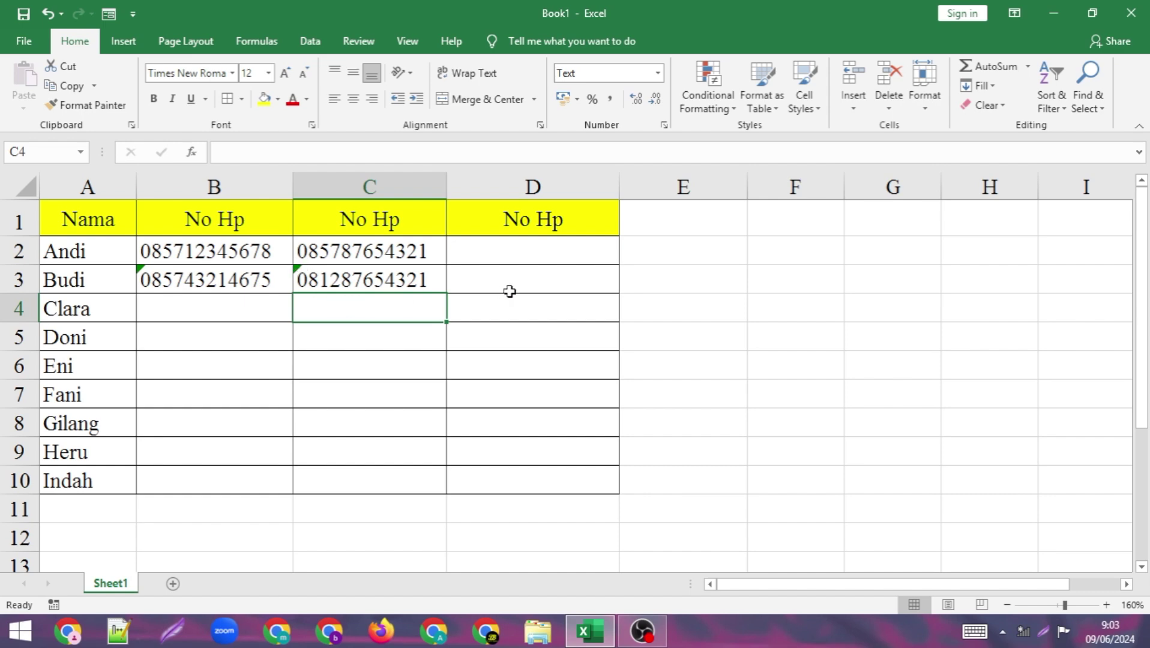
left_click(533, 278)
left_click(549, 251)
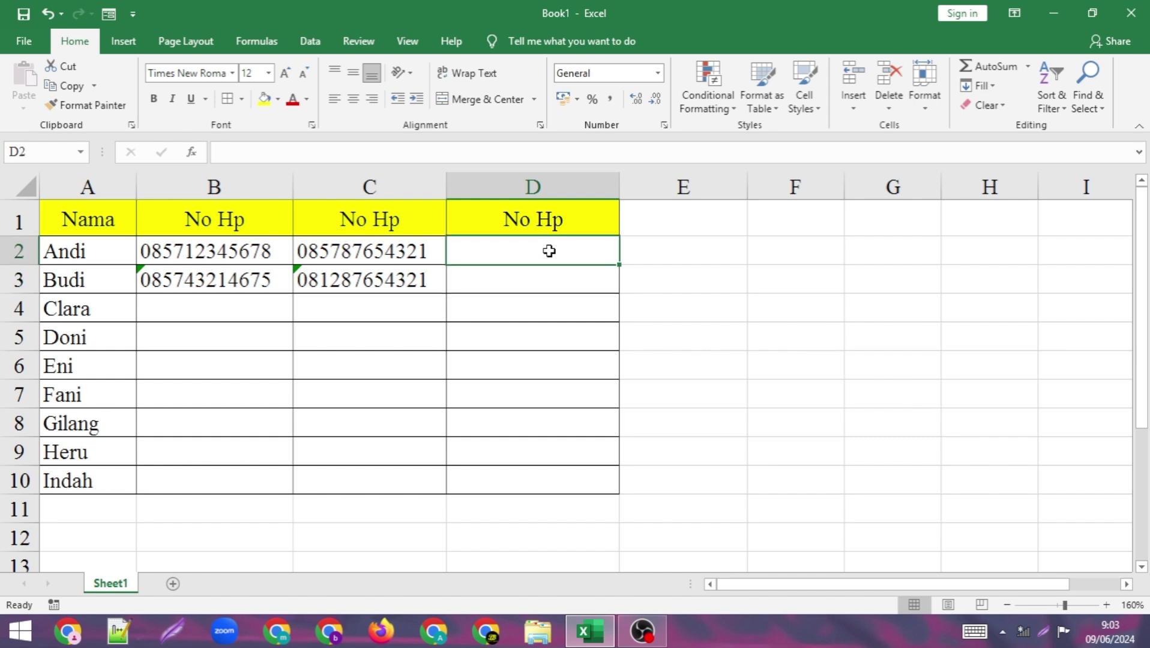
left_click(542, 305)
left_click_drag(544, 252, 548, 487)
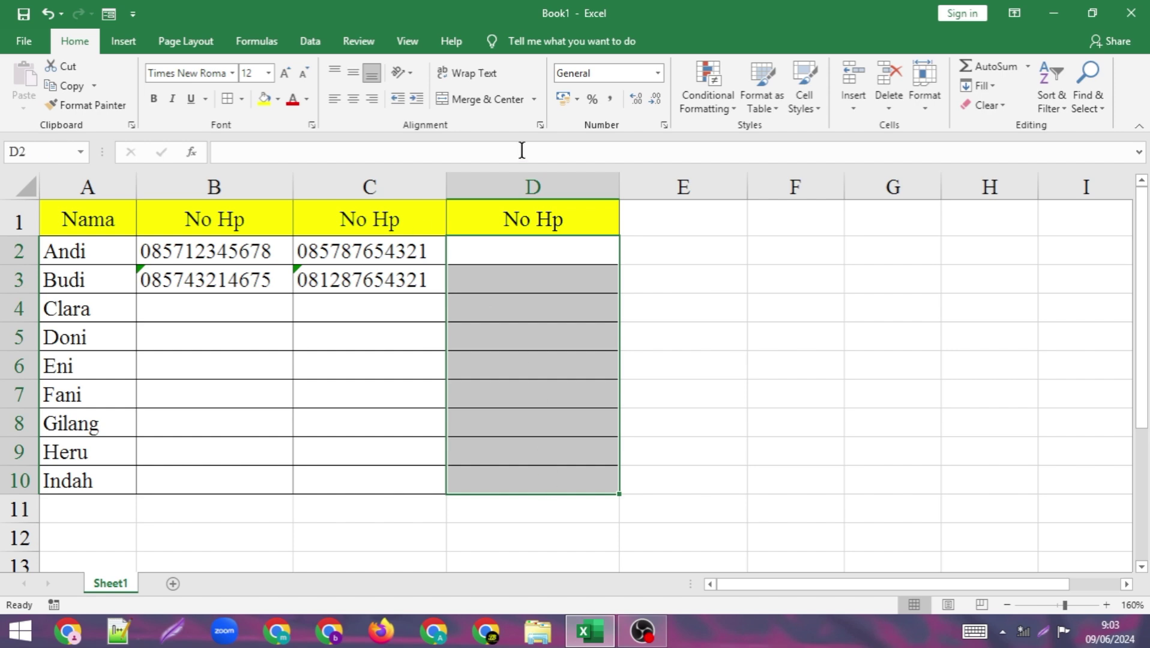
left_click(660, 74)
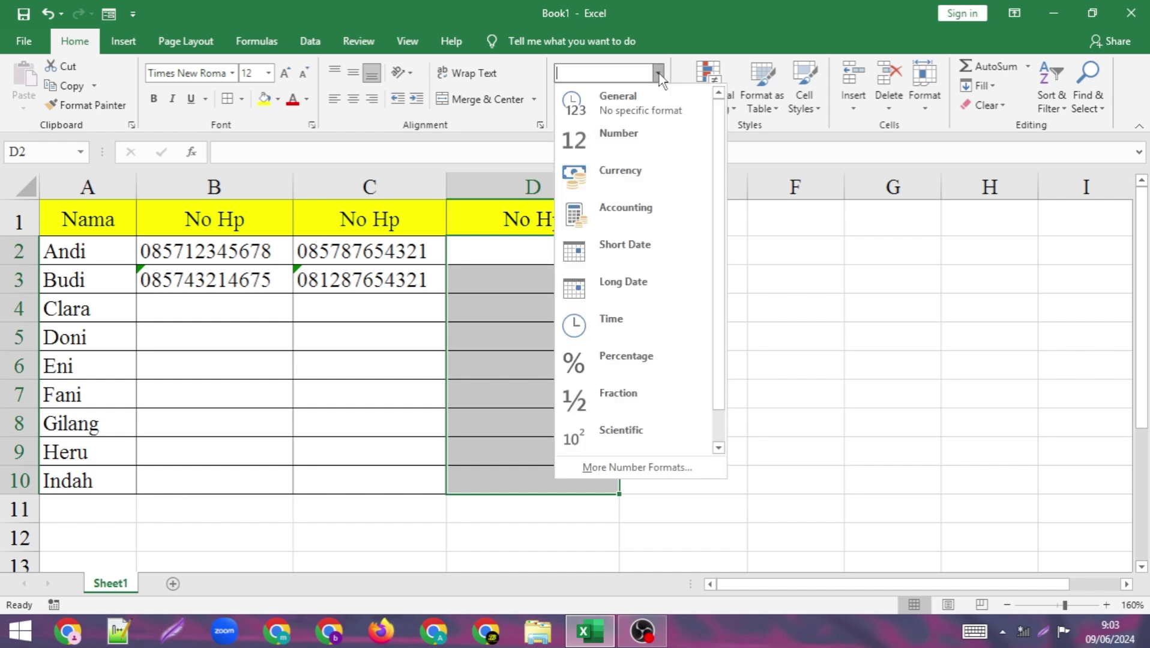
left_click(626, 470)
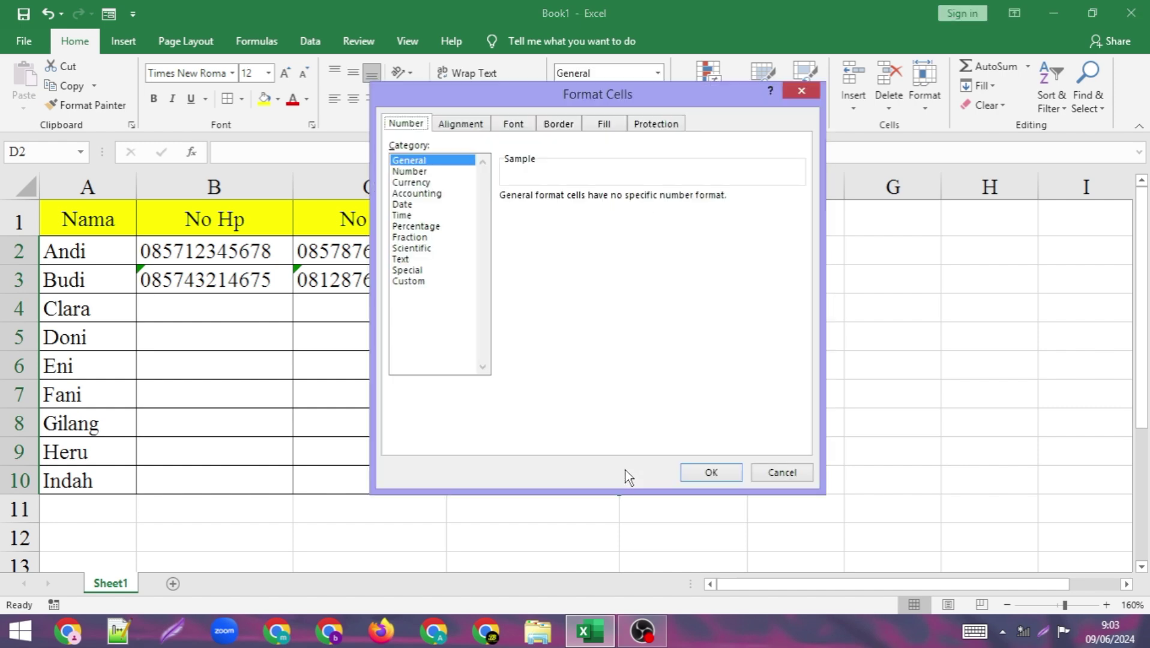
left_click(409, 281)
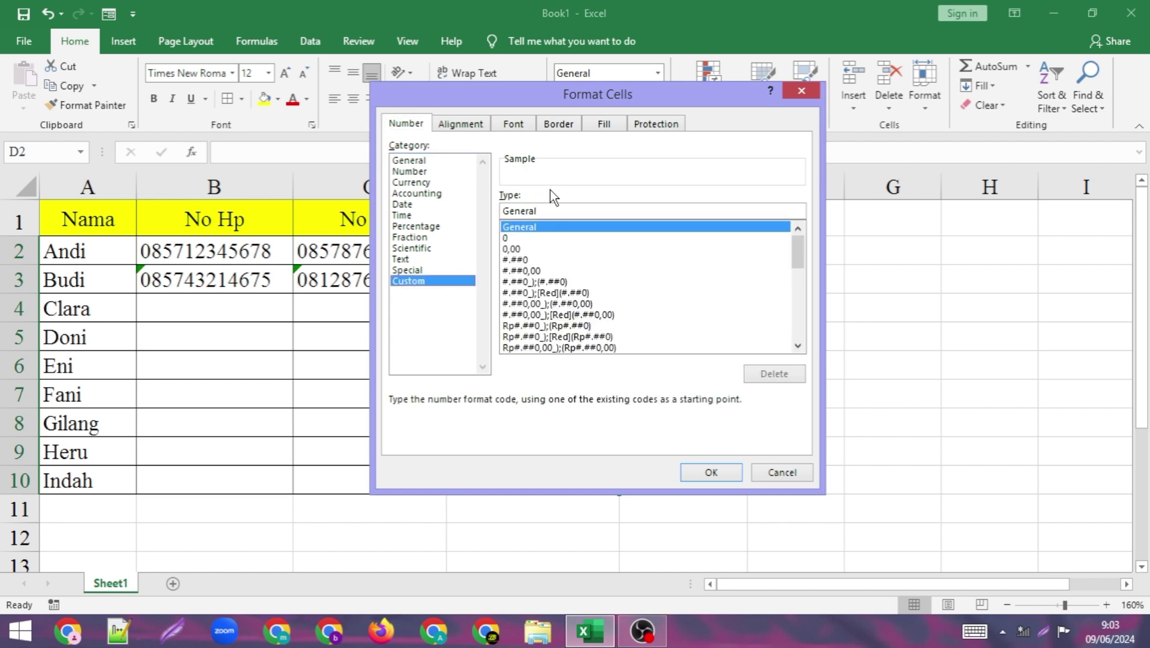
double_click(544, 212)
type("00000")
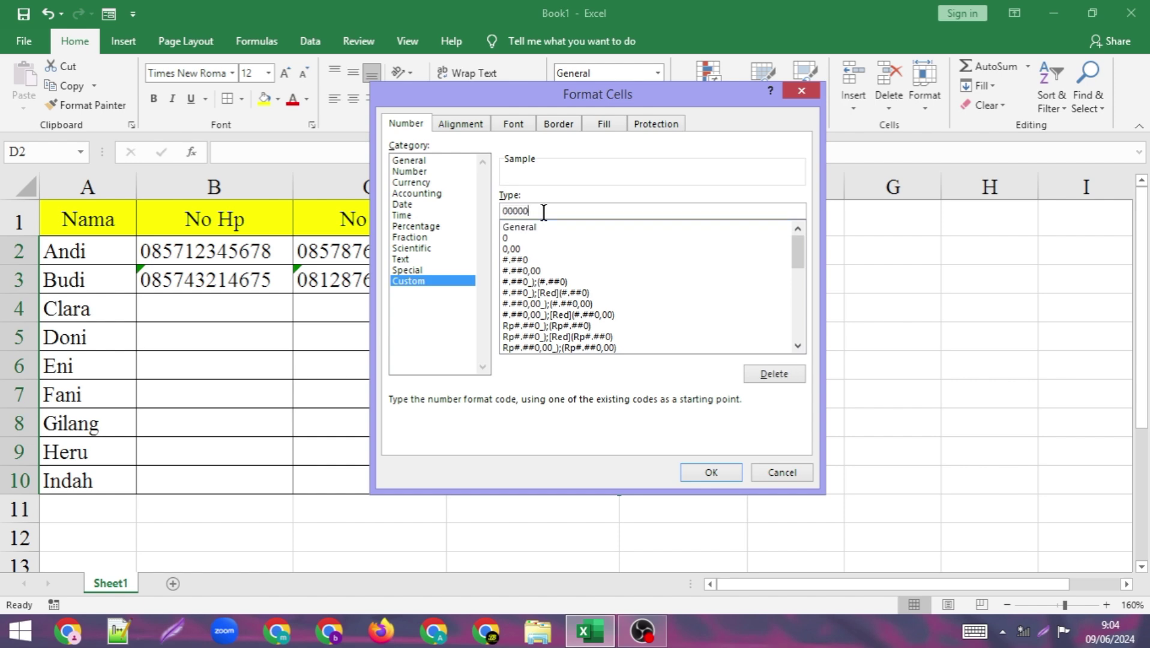
type("0000000")
left_click(711, 472)
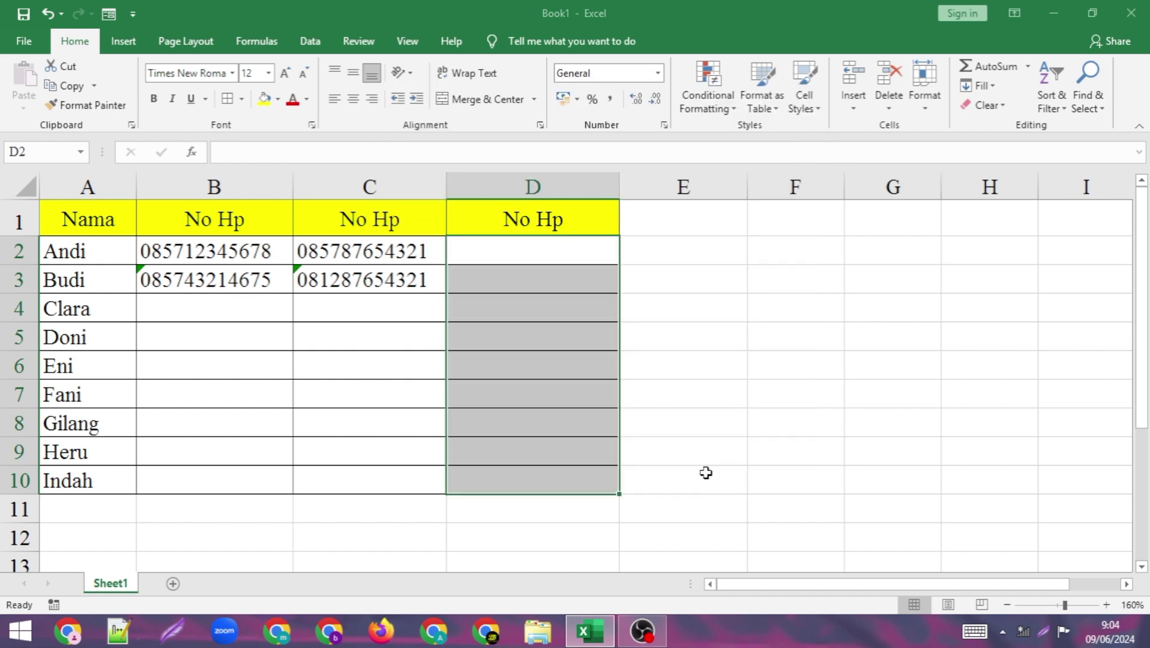
left_click(535, 255)
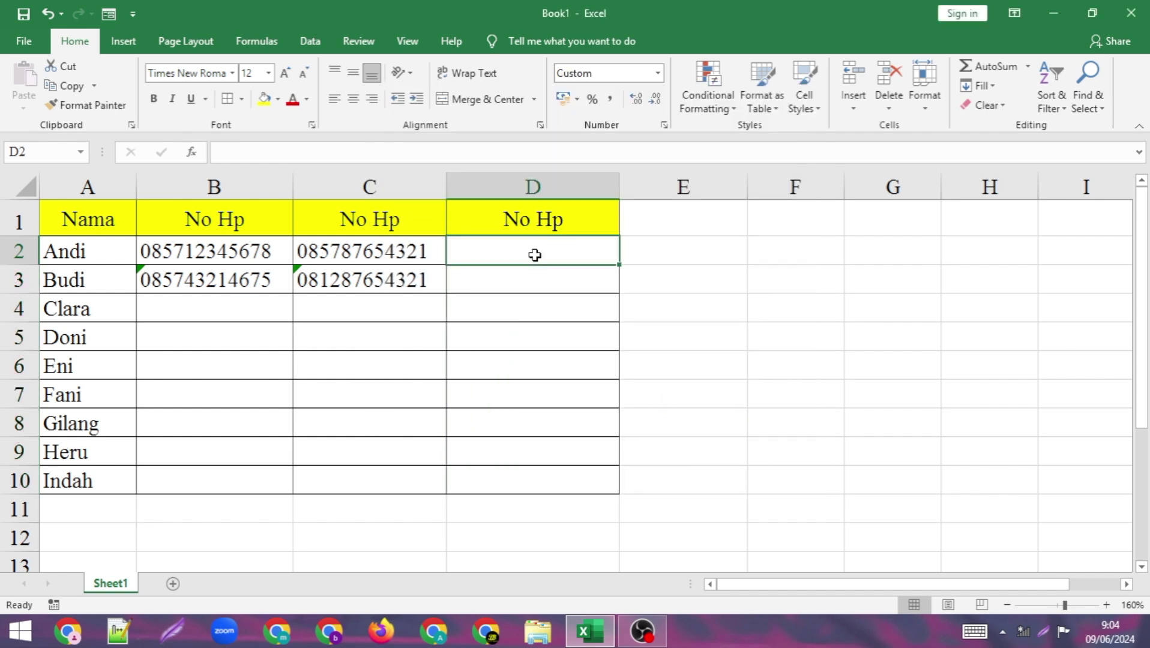
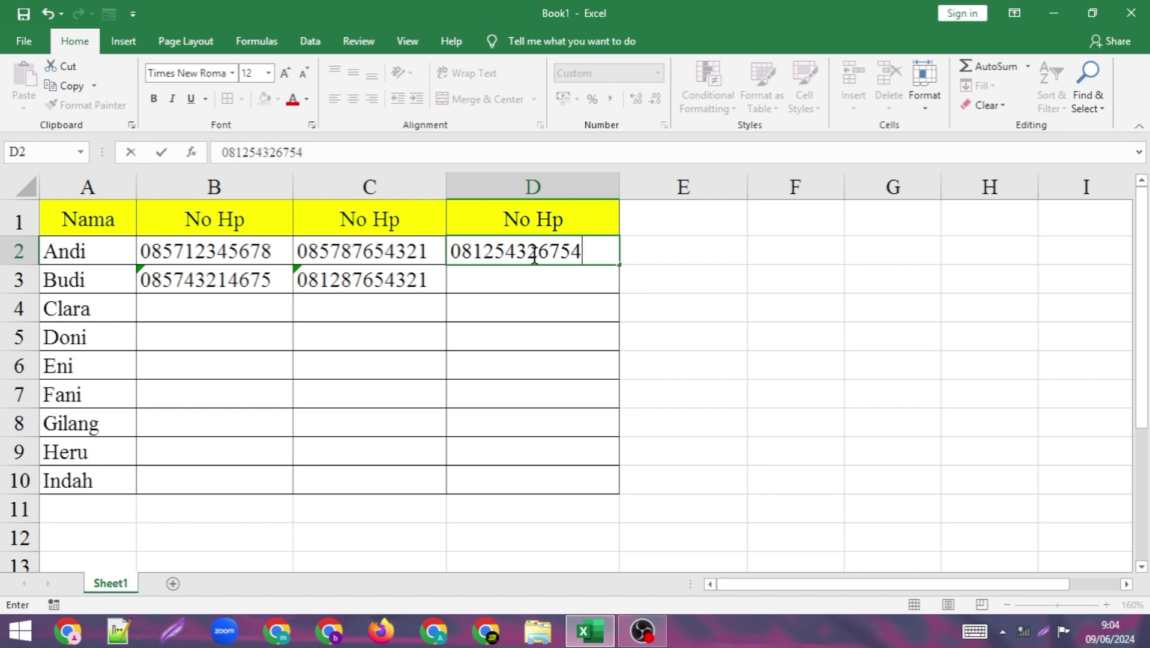
key("Return")
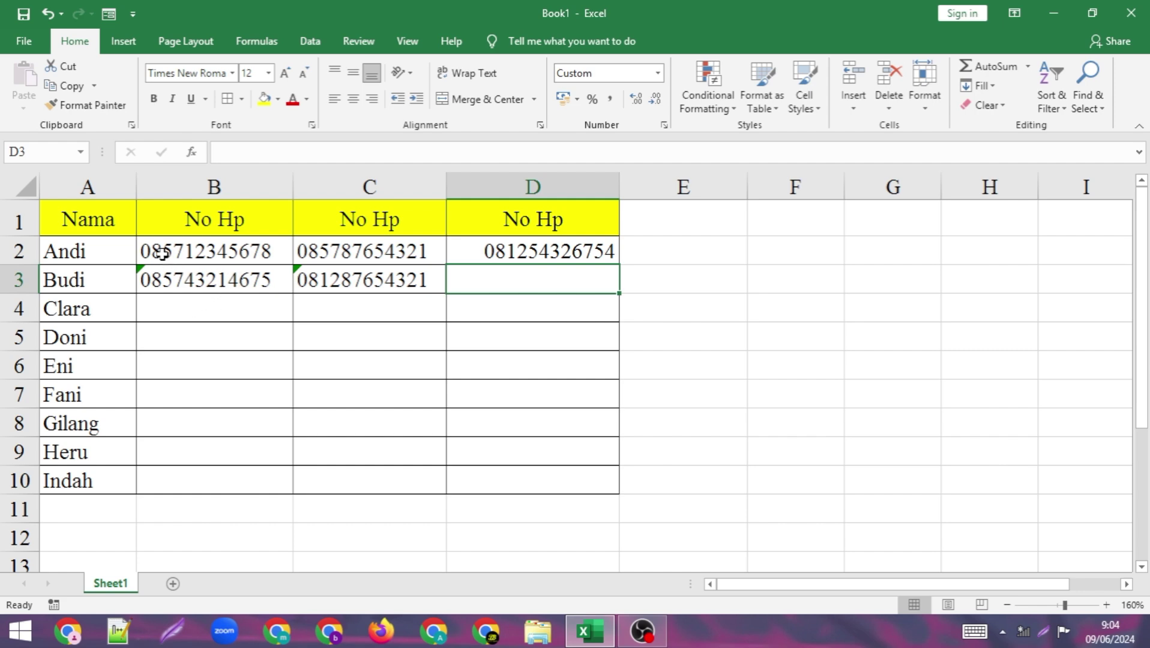
left_click(336, 250)
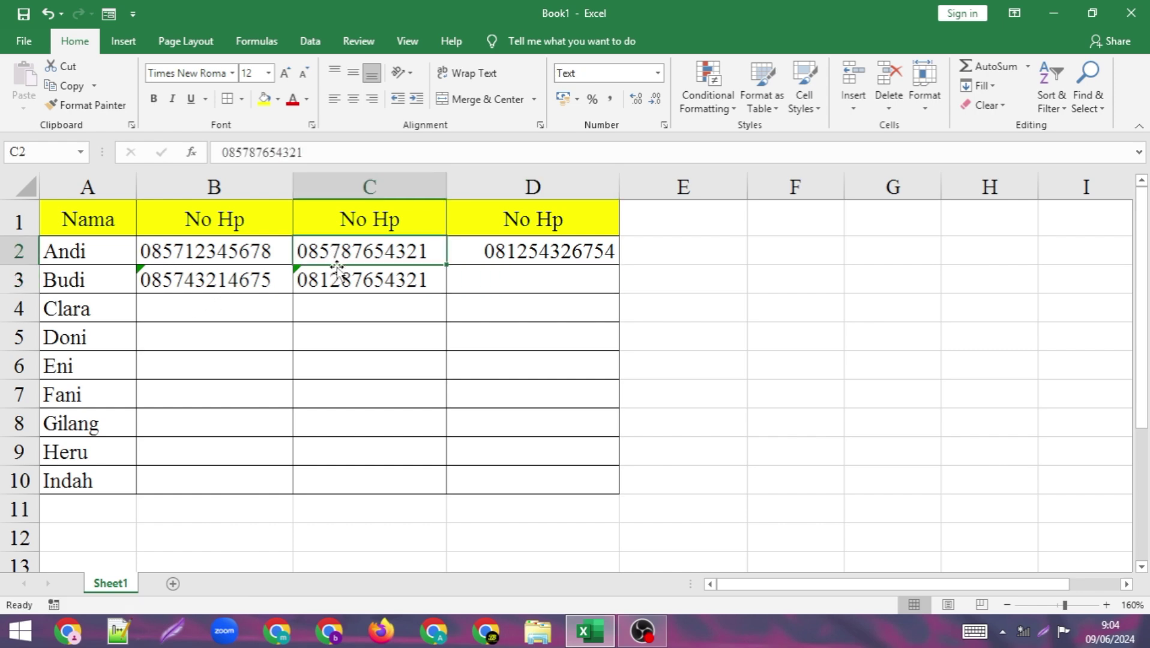
left_click(498, 255)
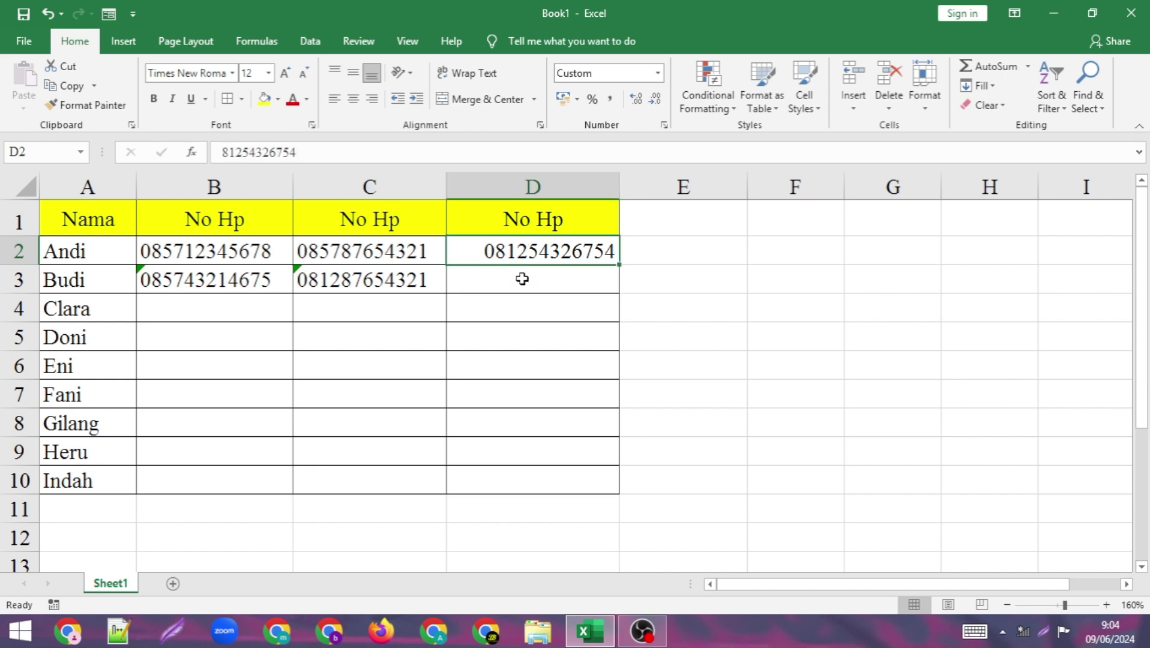
left_click(522, 279)
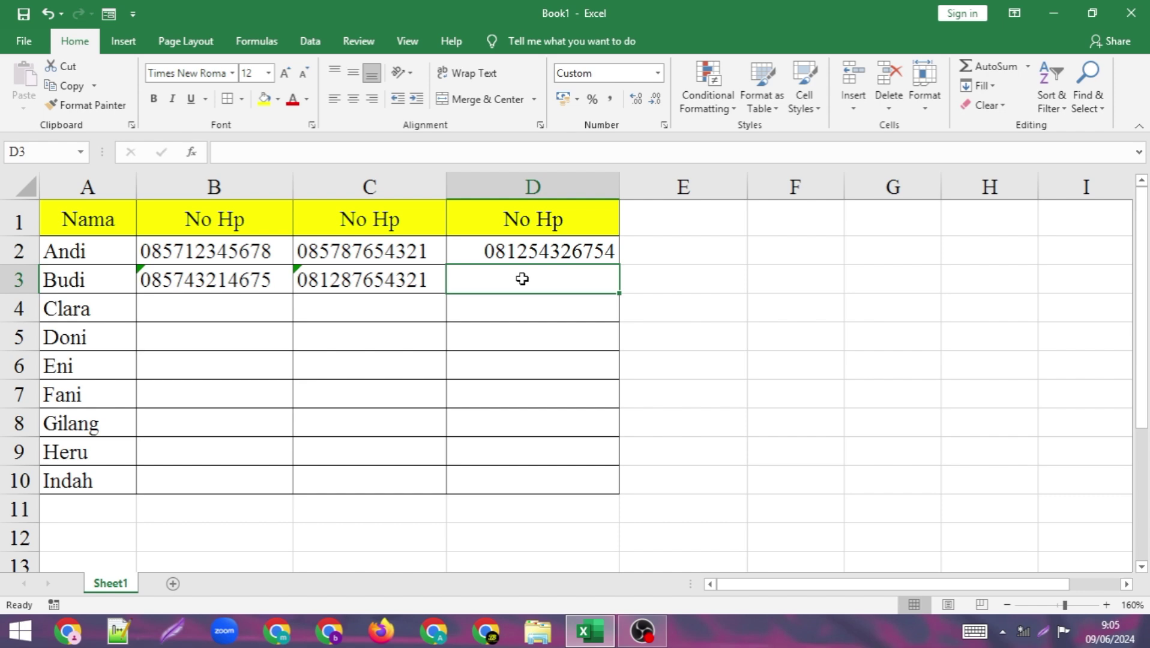
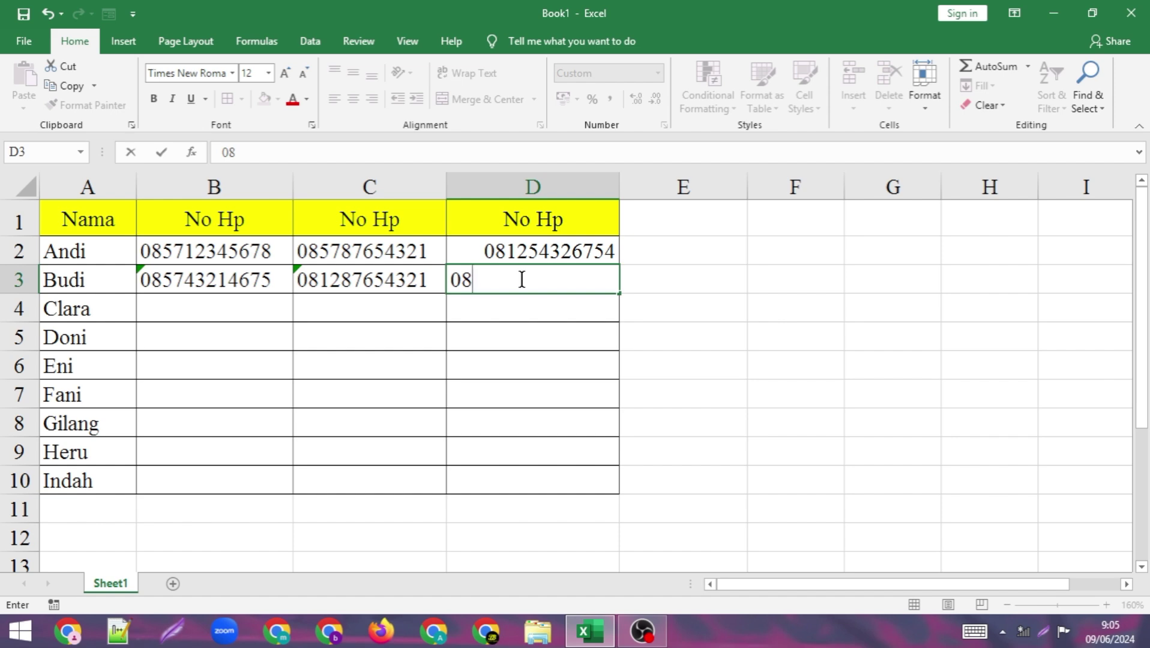
key("Return")
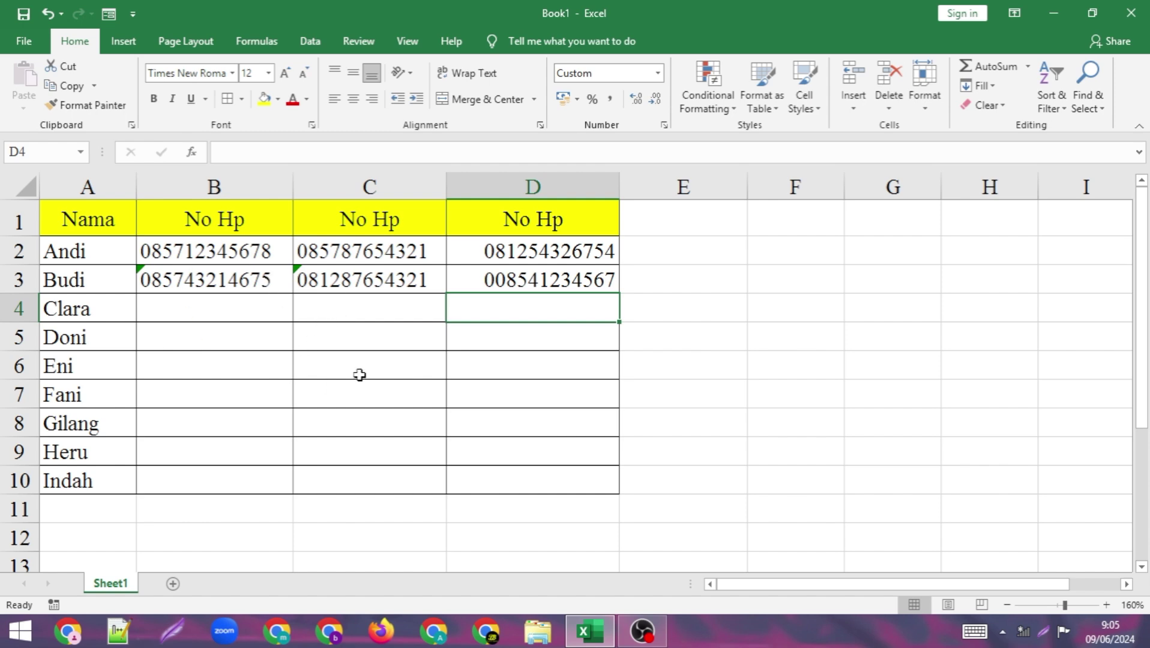
- Enter 50 in the Text-formatted cell C4
left_click(307, 309)
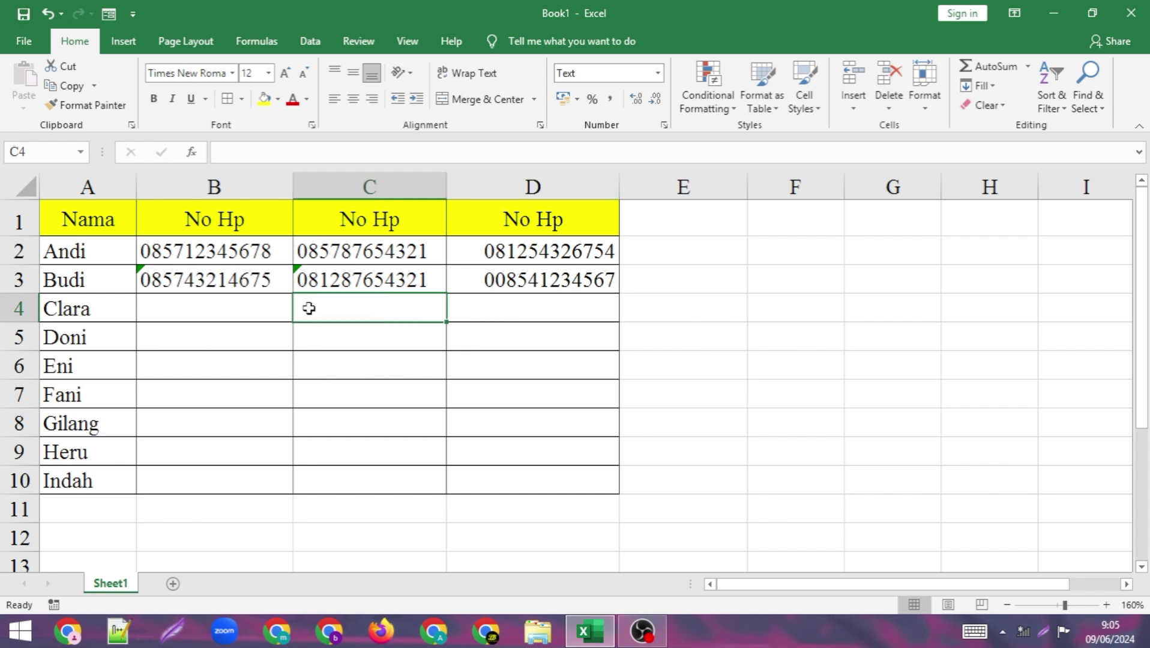
type("50")
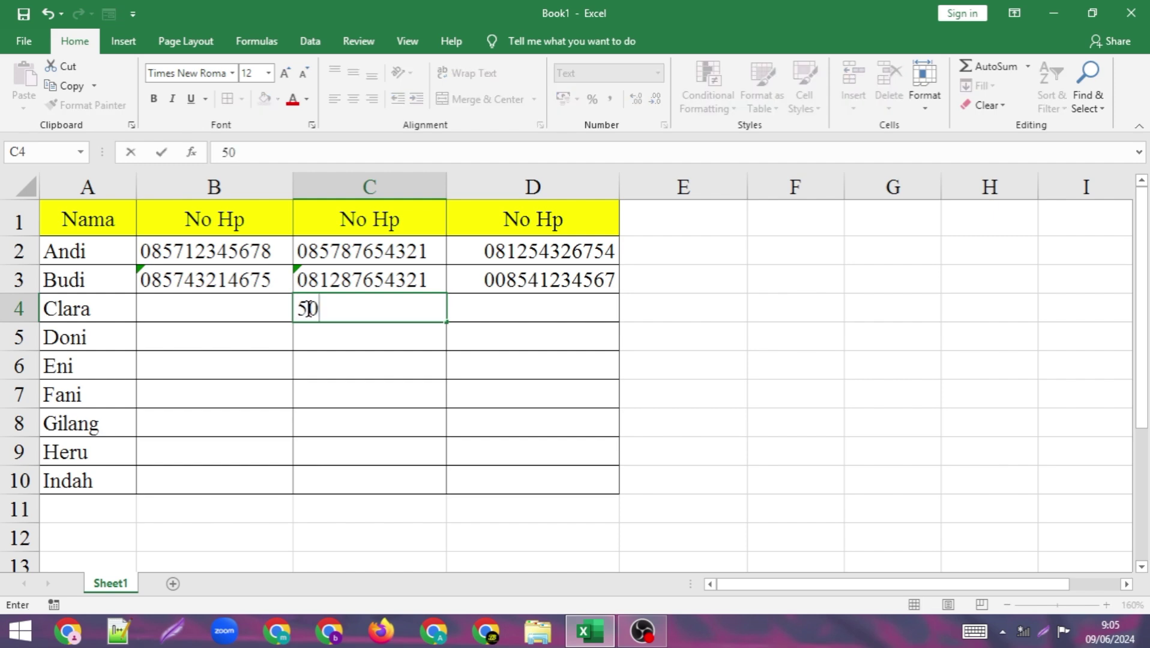
left_click(360, 332)
left_click(366, 314)
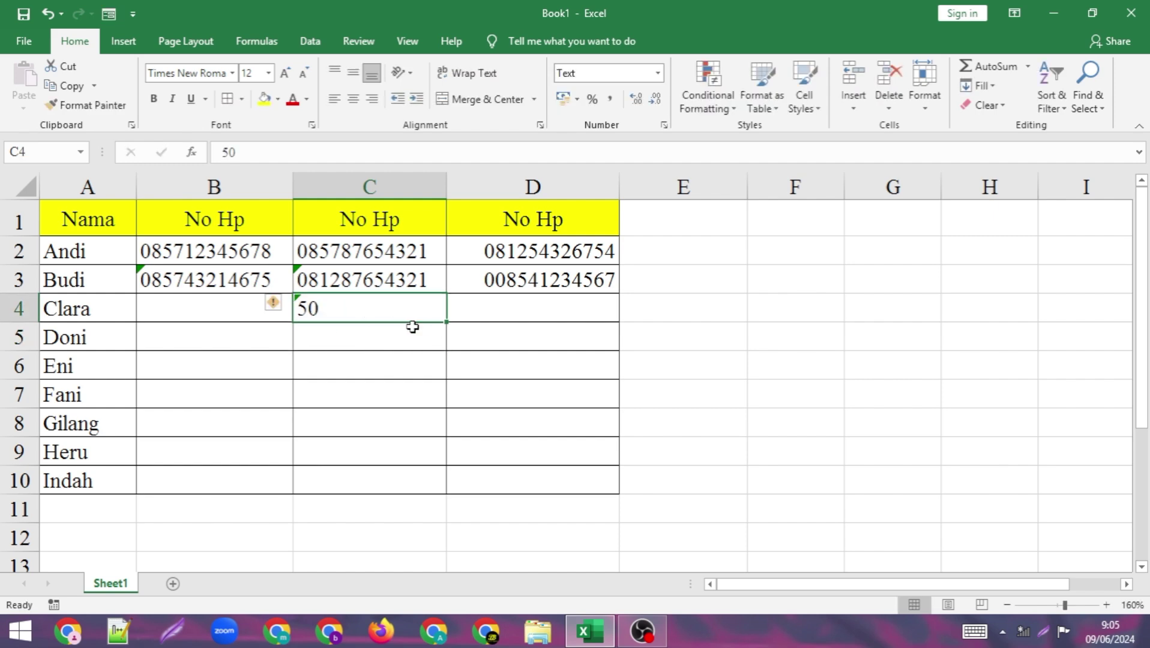
- Put the formula =C4*3 in E4 to show 150
left_click(704, 310)
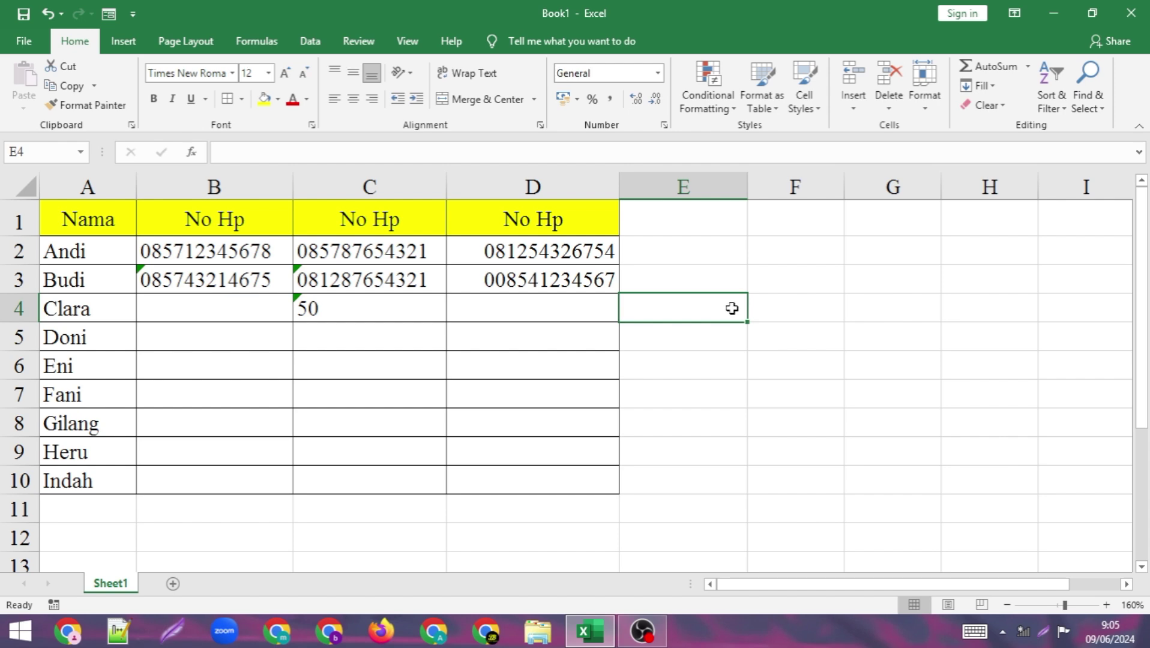
type("=")
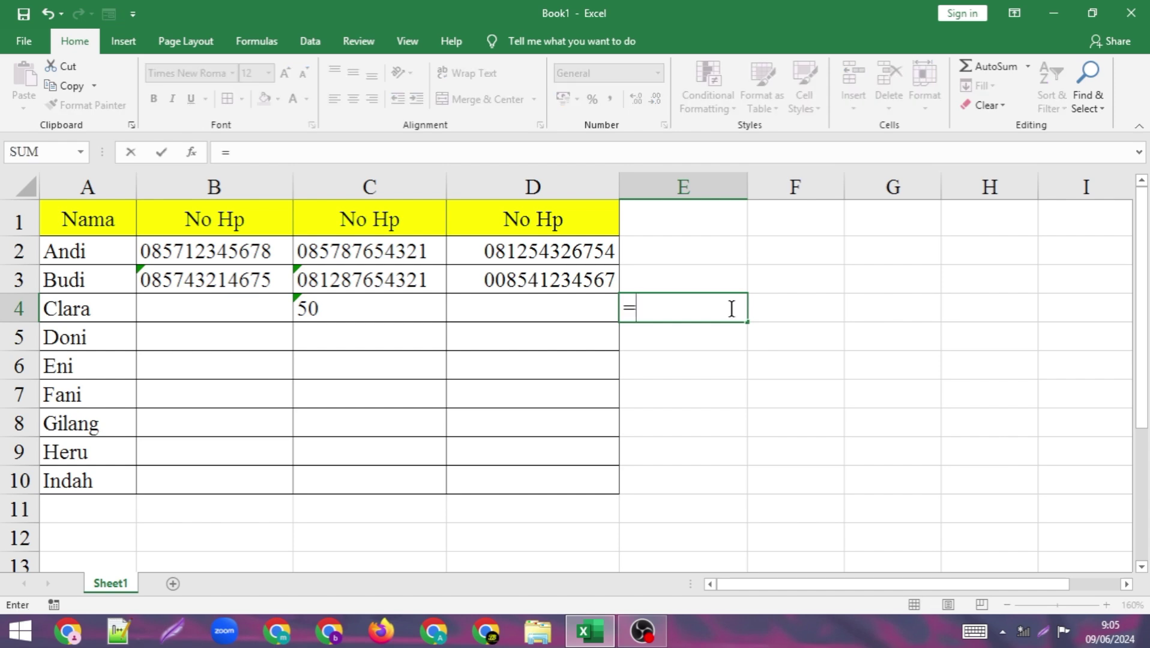
left_click(360, 304)
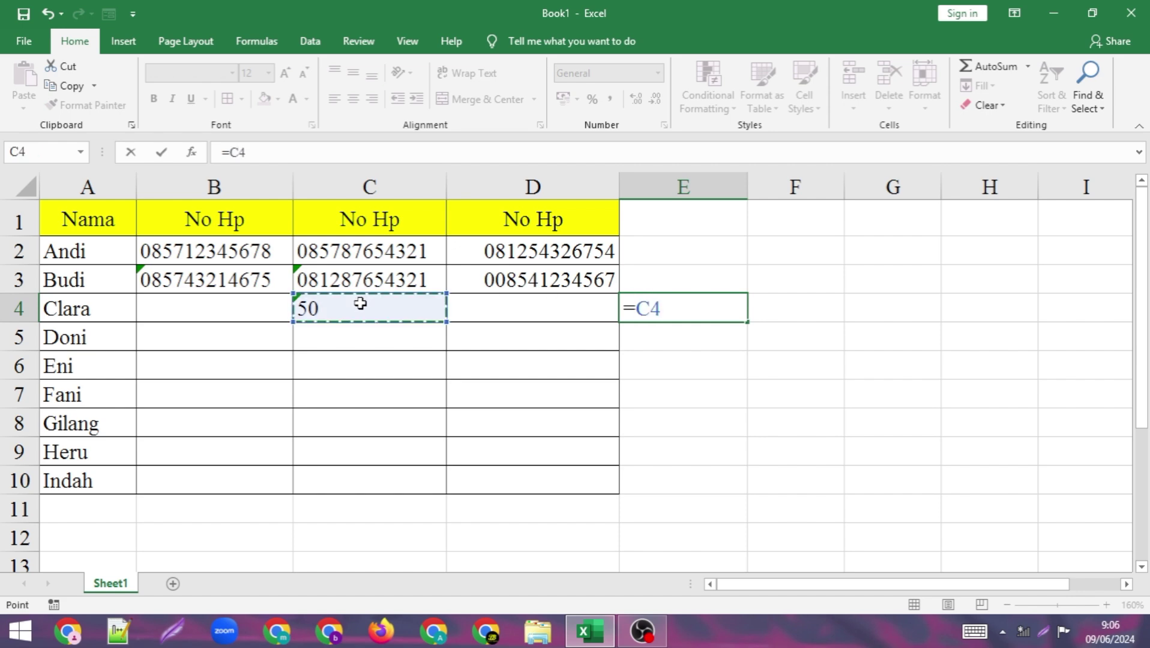
type("*")
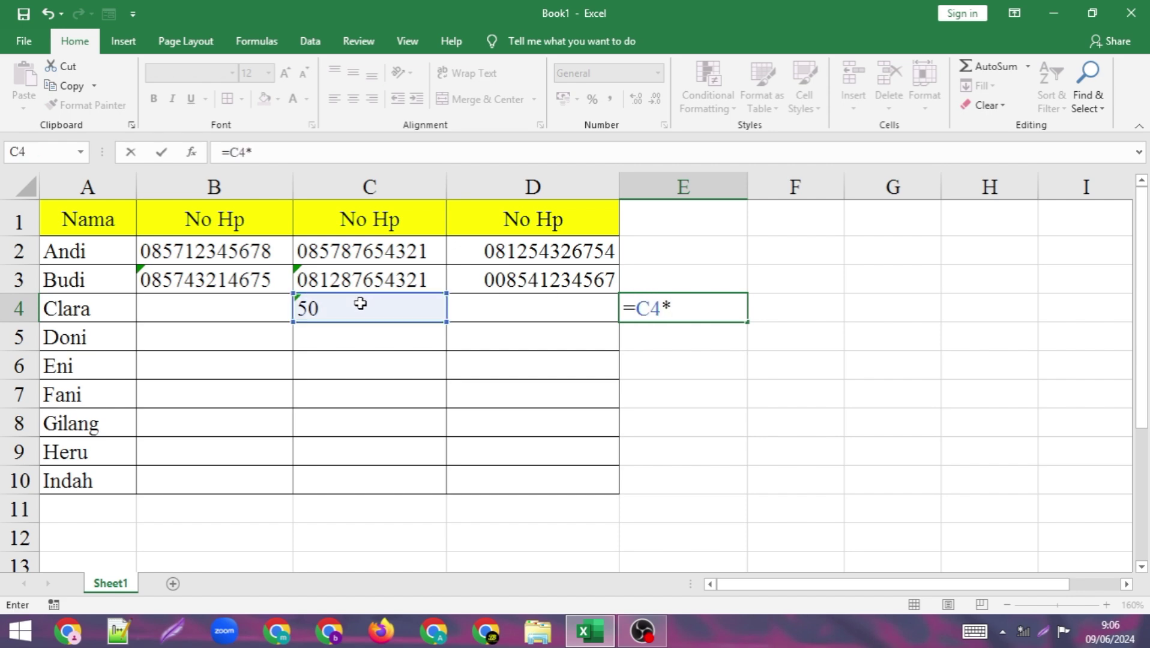
type("3")
key("Return")
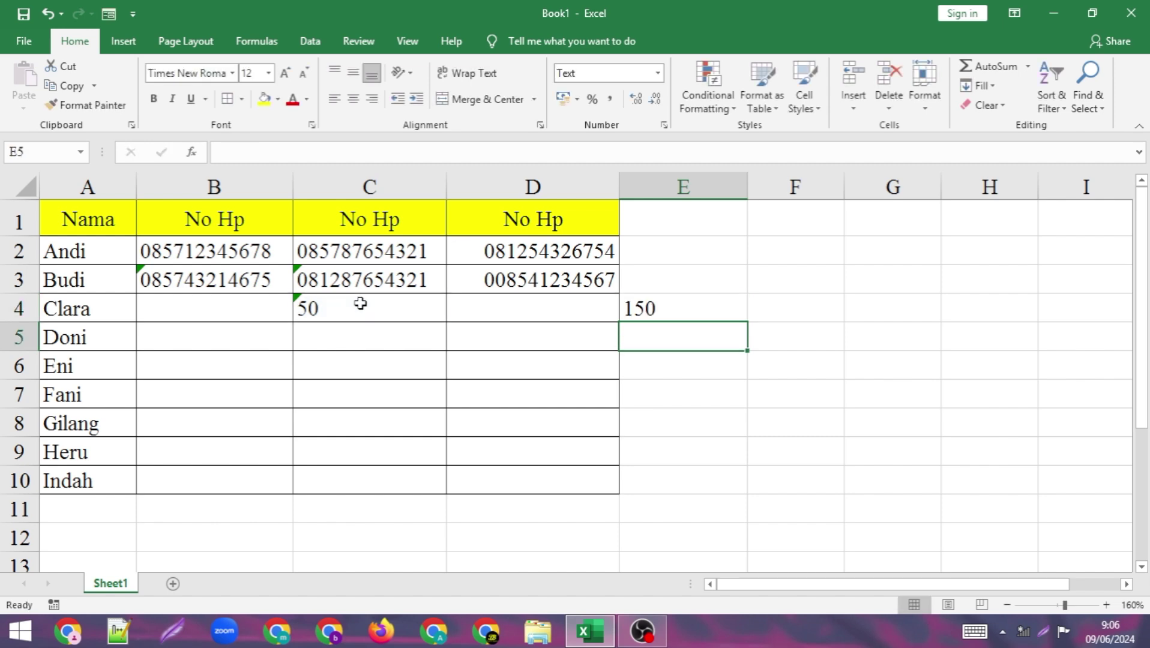
left_click(692, 315)
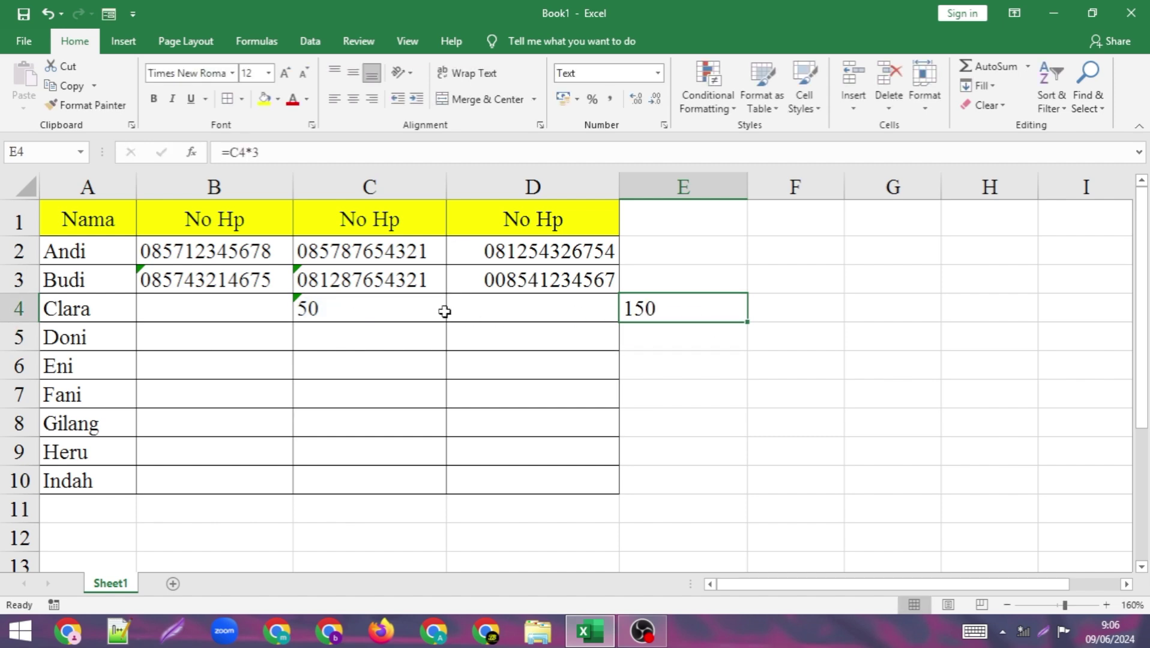
- Change C4 to =50*3, which stays literal text because of the Text format
double_click(329, 306)
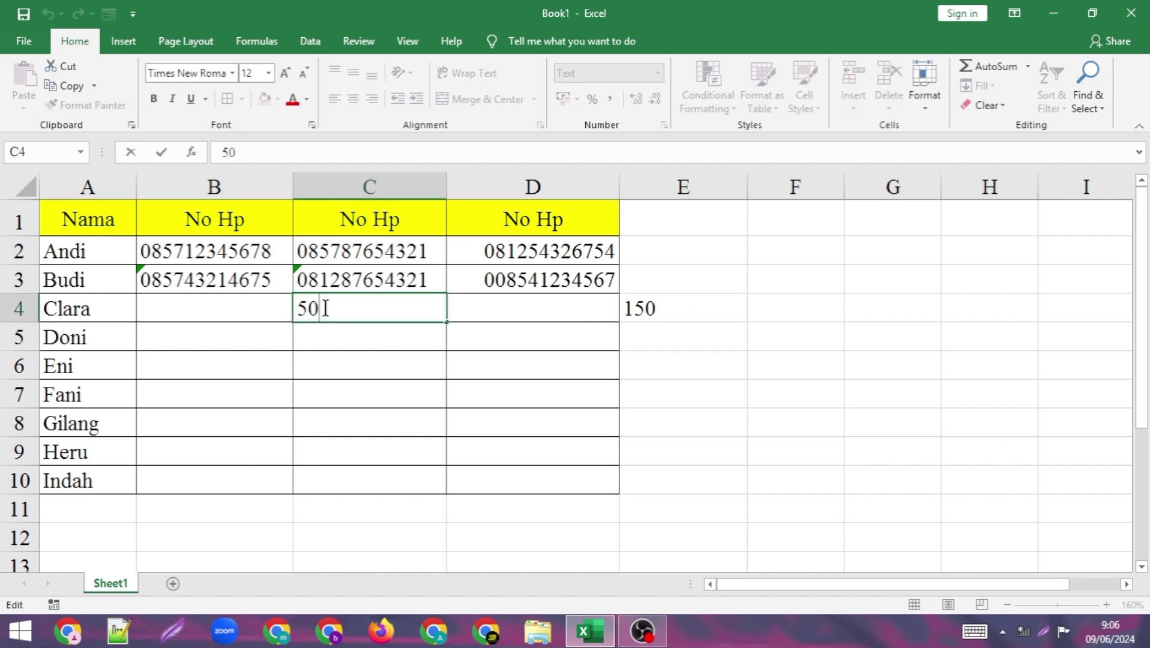
left_click(295, 310)
type("=")
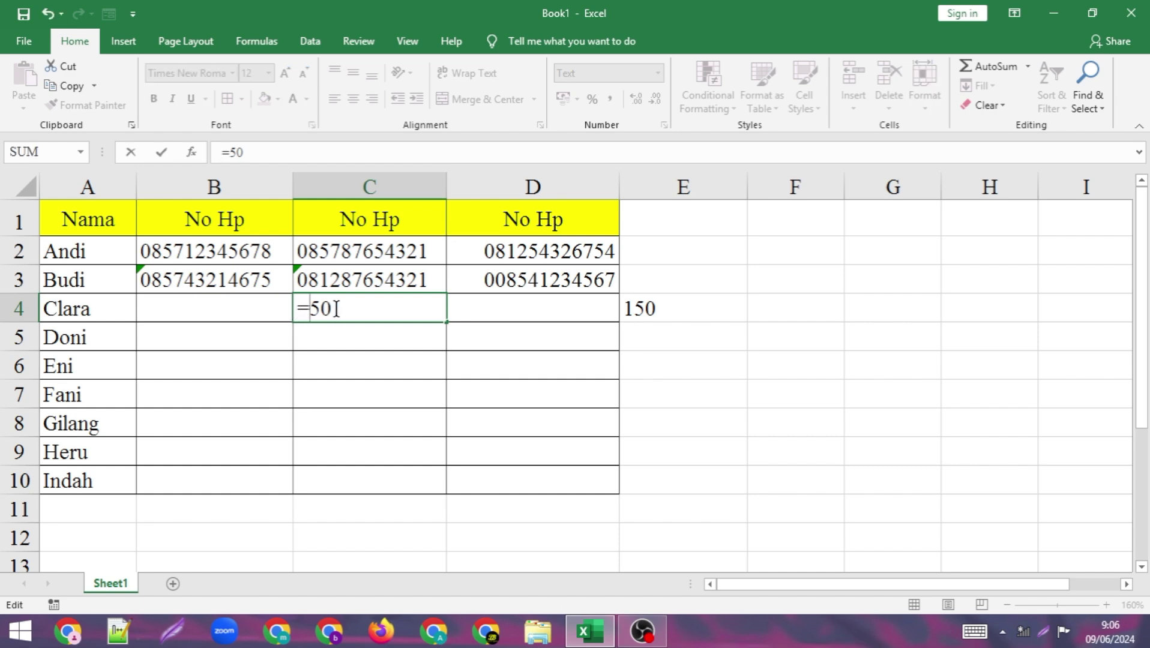
left_click(336, 309)
type("*3")
key("Return")
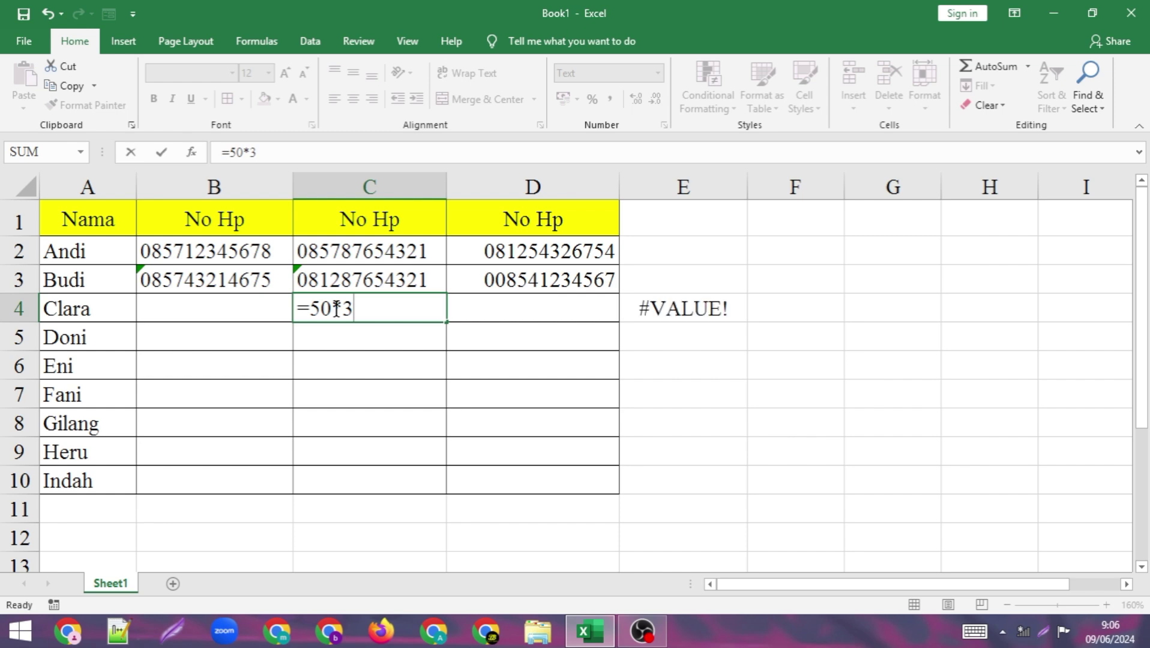
- Clear the #VALUE! result from E4 and inspect C4 and D4
left_click(710, 318)
key("Delete")
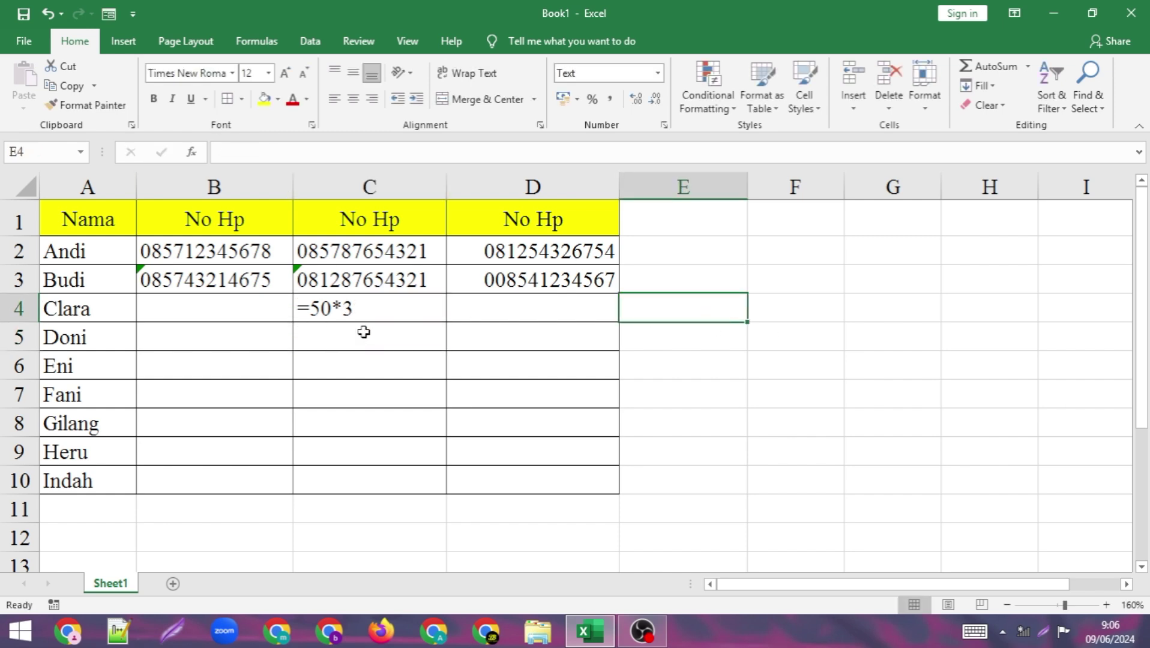
left_click(363, 316)
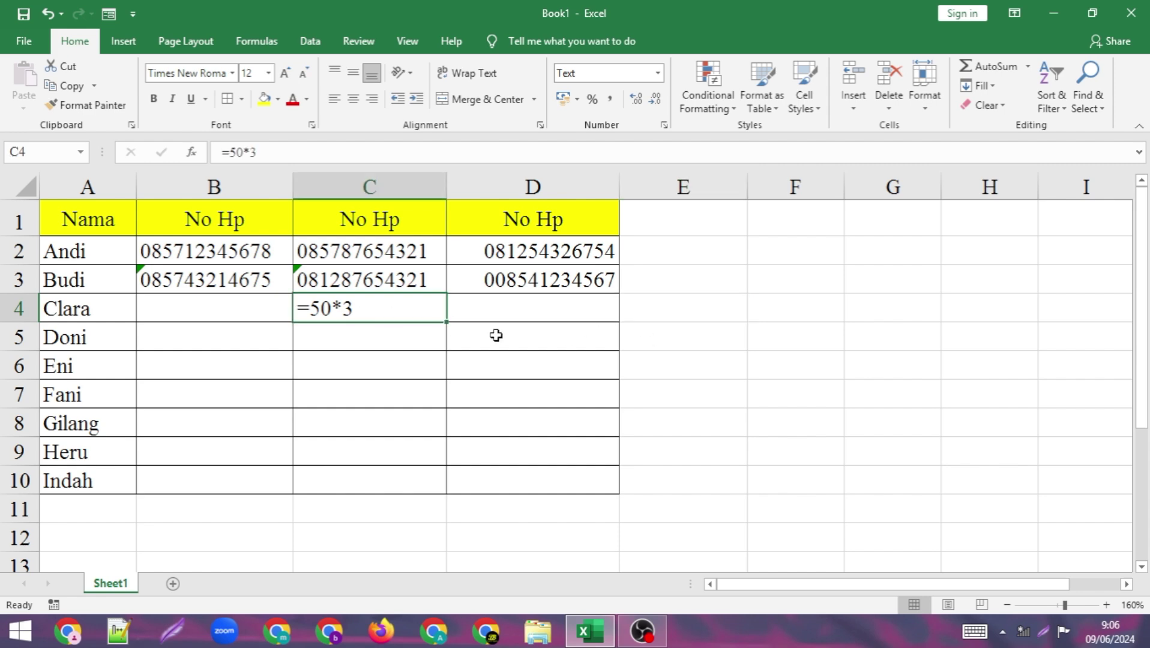
left_click(531, 316)
- Enter =50*3 in the Text-formatted cell E5, where it stays as literal text
left_click(536, 355)
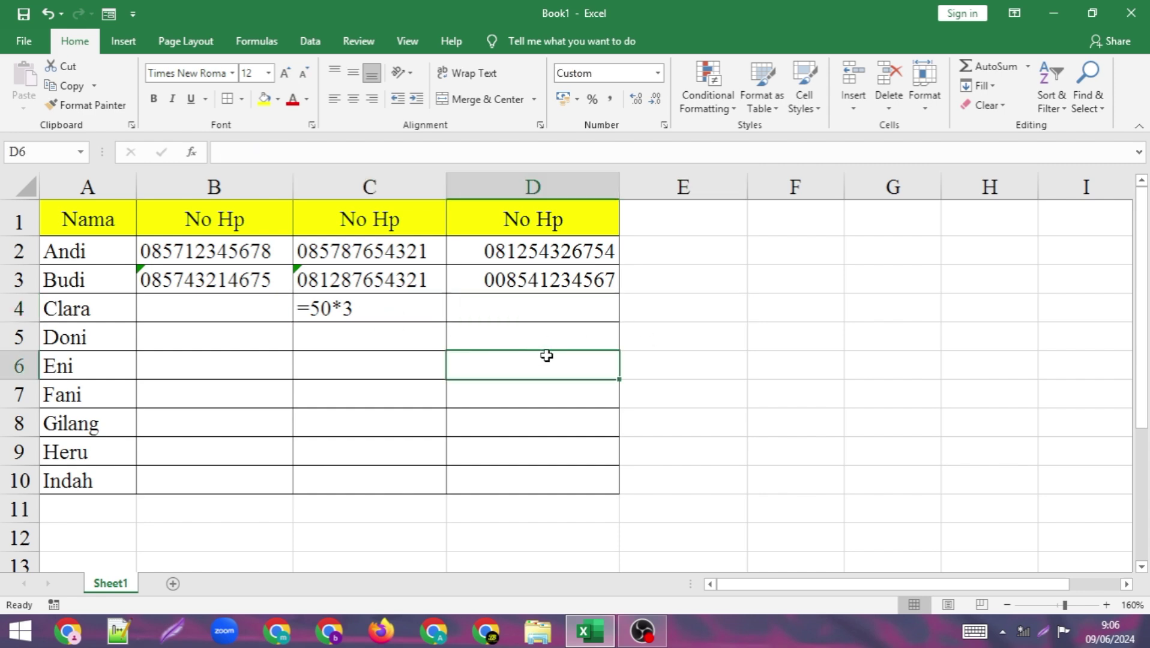
left_click(662, 358)
left_click(677, 338)
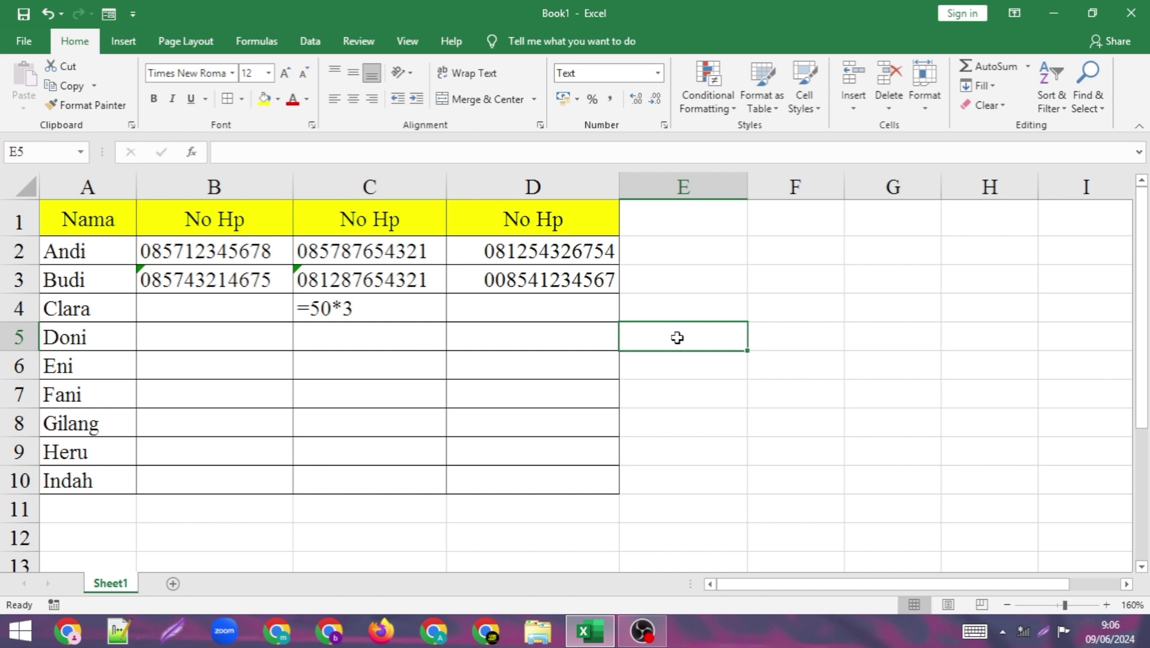
type("=50")
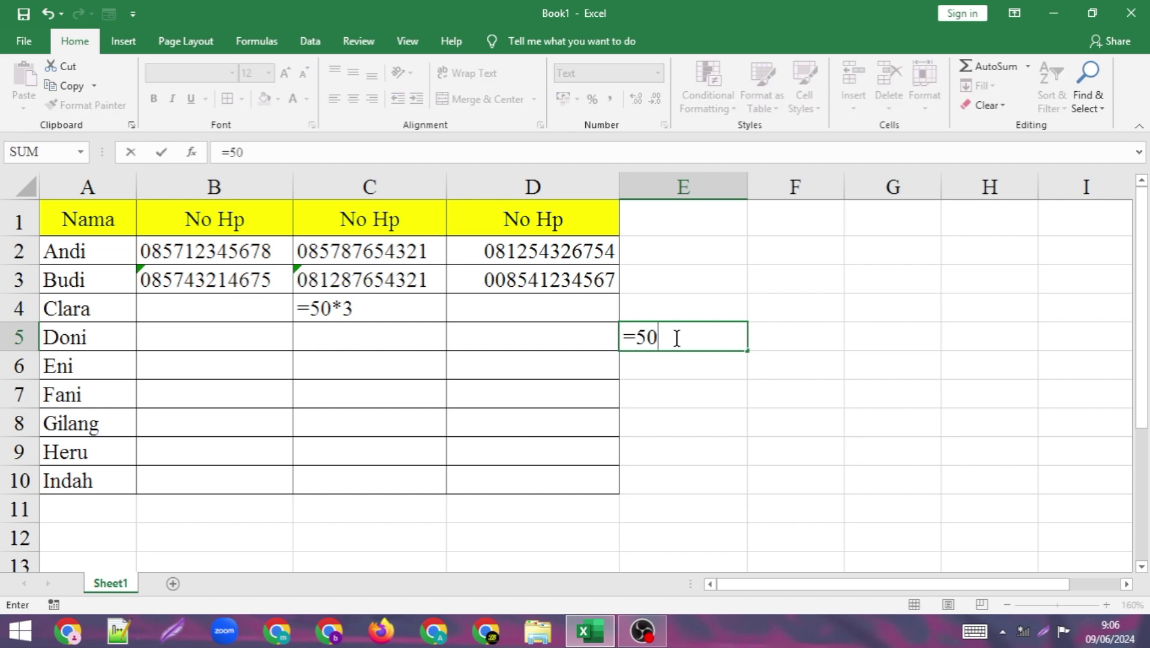
type("*3")
key("Return")
double_click(688, 331)
left_click(748, 379)
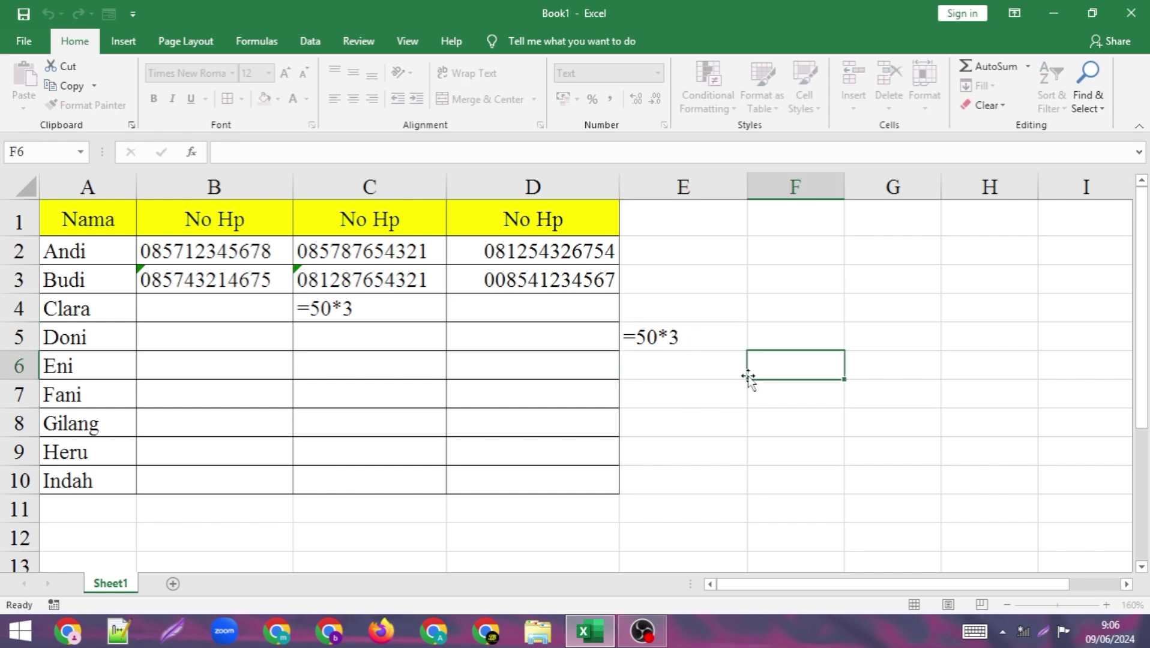
- Change E5's entry from =50*3 to =50+3, which still displays as literal text
left_click(673, 340)
double_click(673, 337)
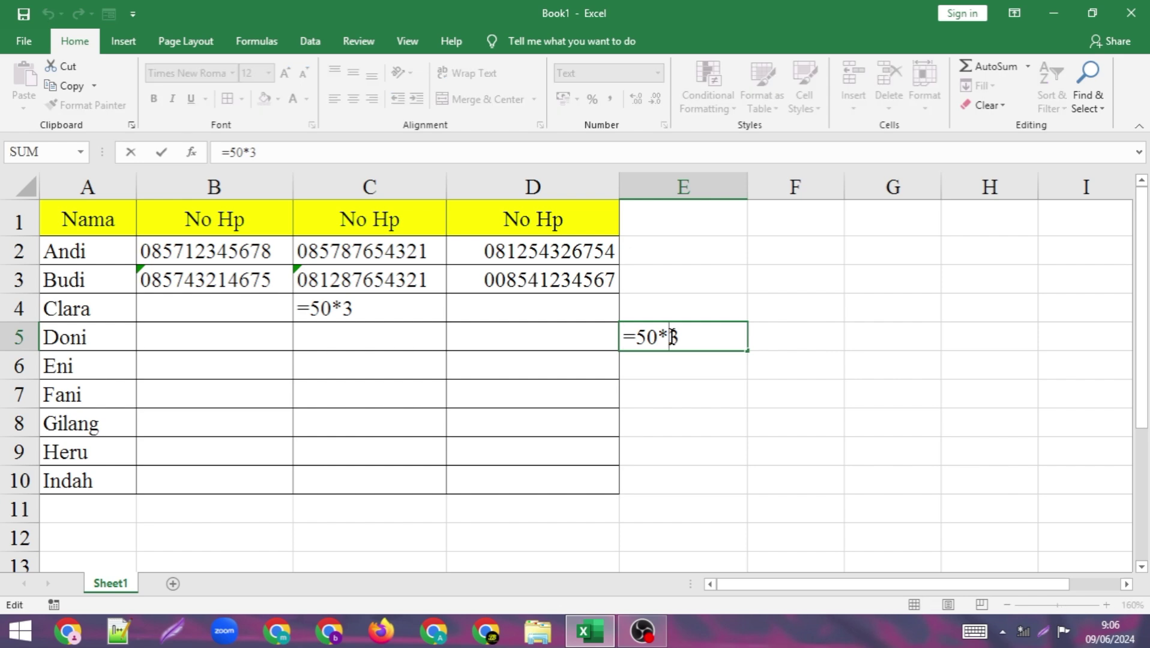
key("BackSpace")
type("+")
key("Return")
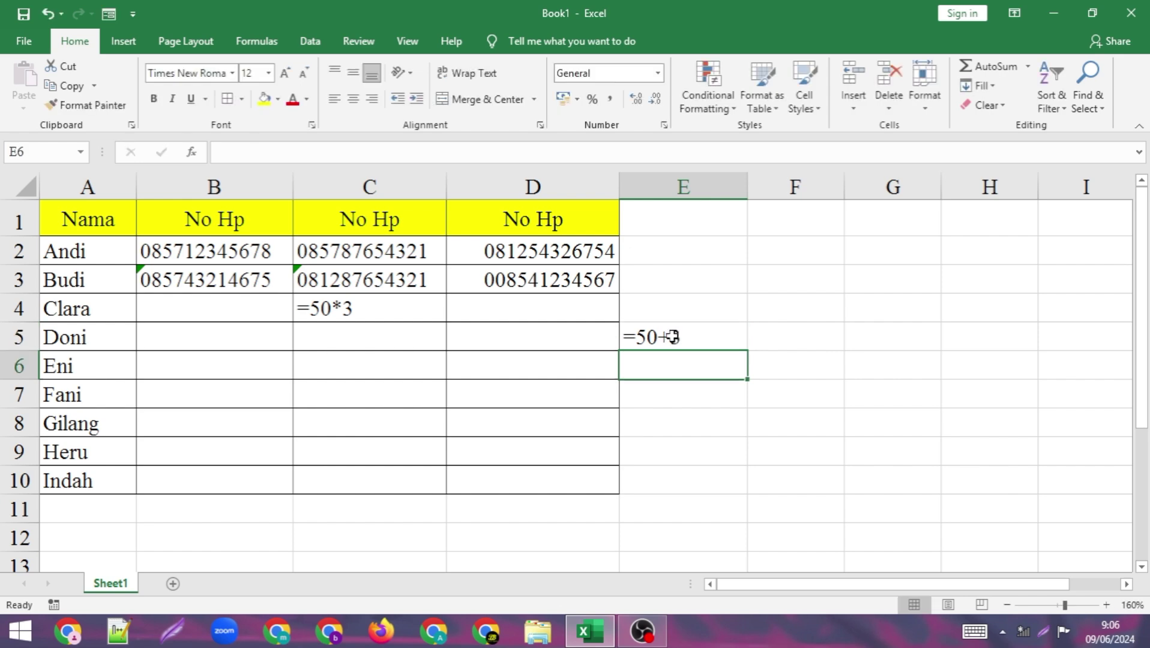
left_click(701, 336)
double_click(701, 336)
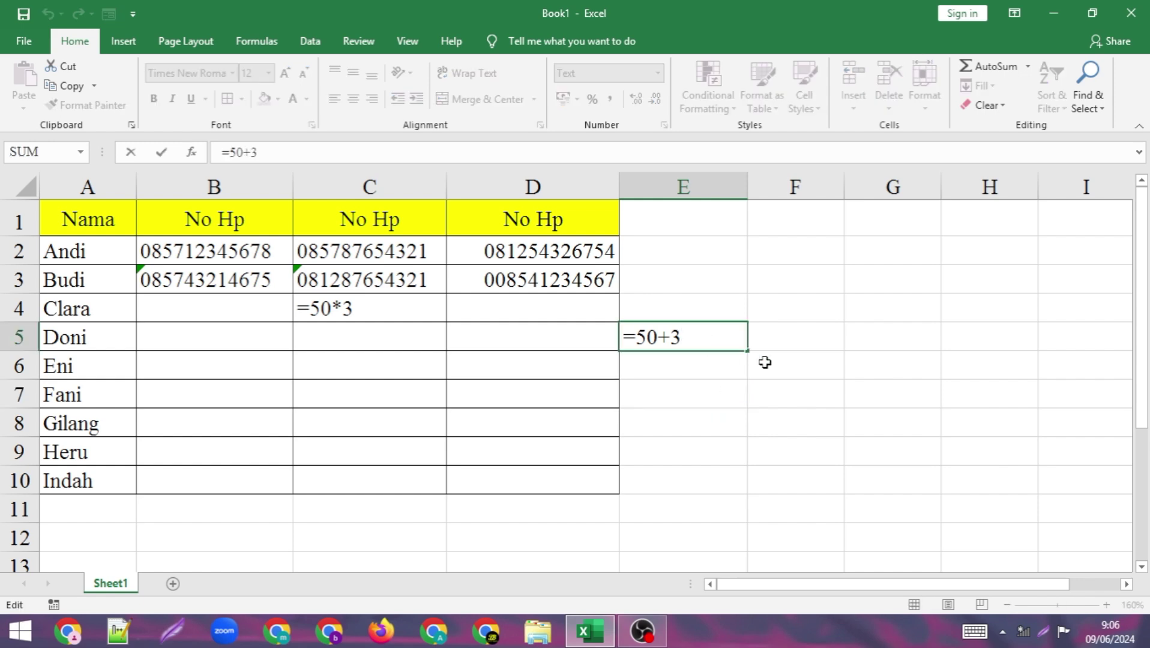
left_click(765, 363)
- Confirm E5's Text number format in the format list and compare cells E2 through E5
left_click(690, 330)
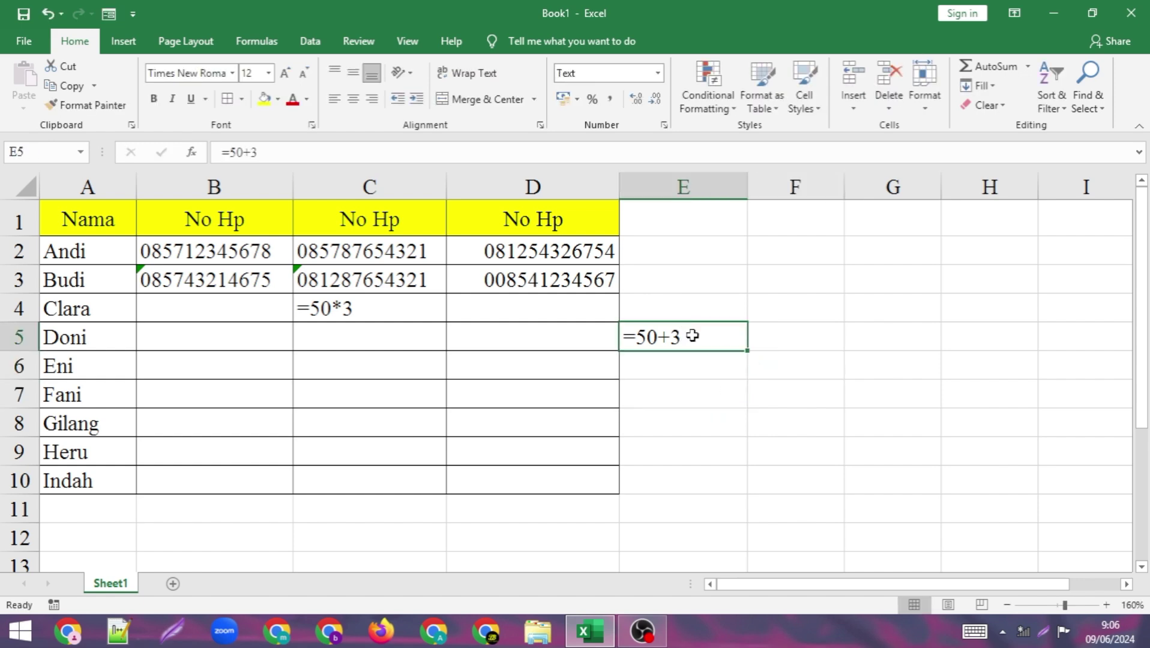
left_click(658, 73)
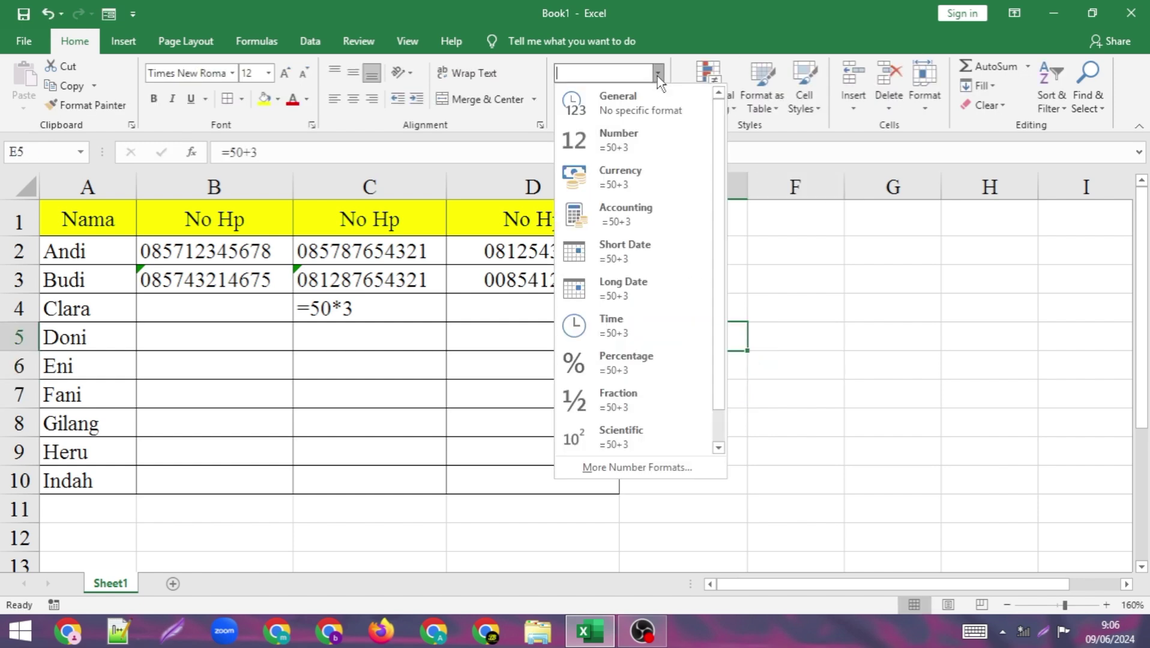
left_click(893, 300)
left_click(755, 269)
left_click(704, 262)
left_click(690, 306)
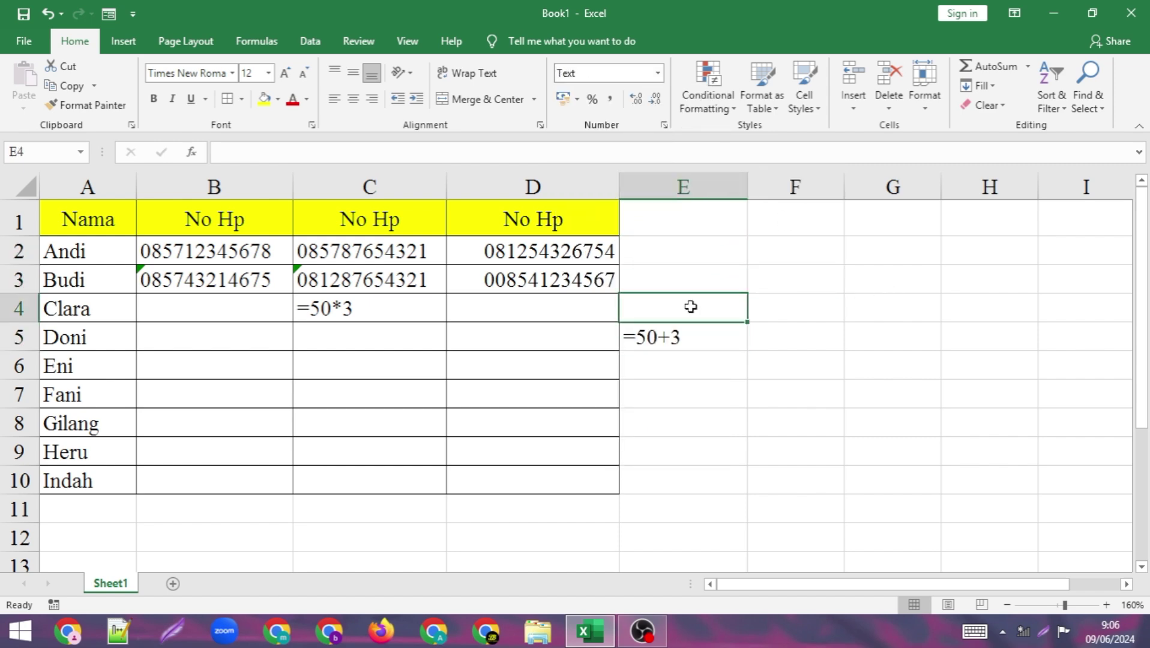
left_click(685, 279)
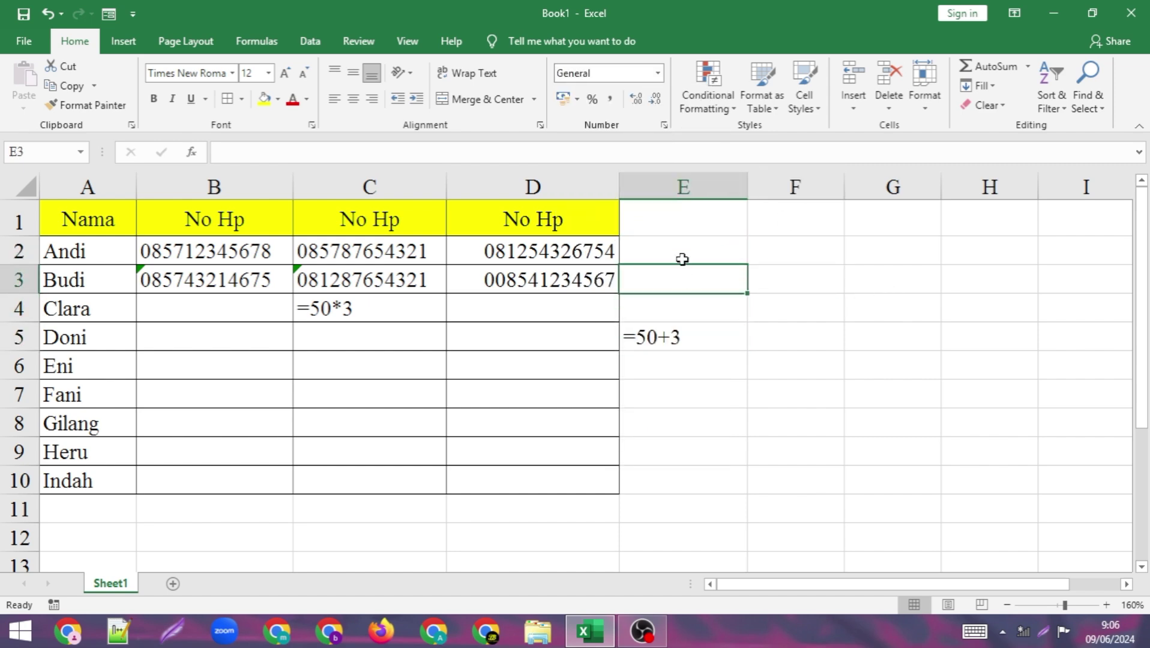
left_click(668, 308)
left_click(662, 331)
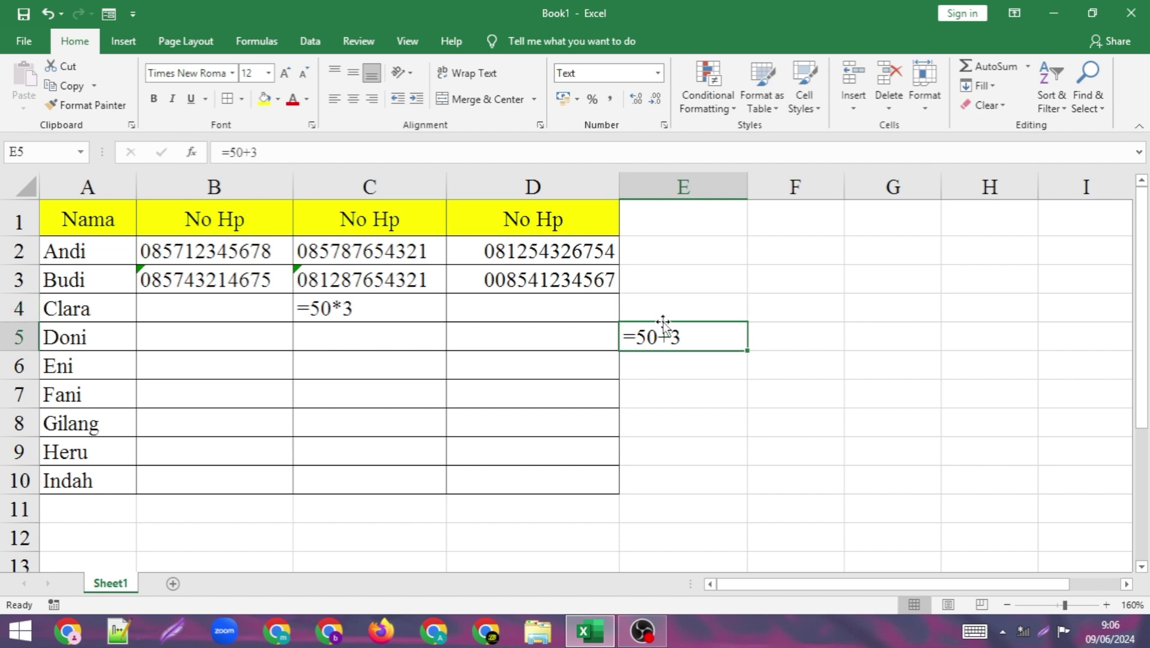
left_click(698, 260)
left_click(682, 280)
left_click(682, 252)
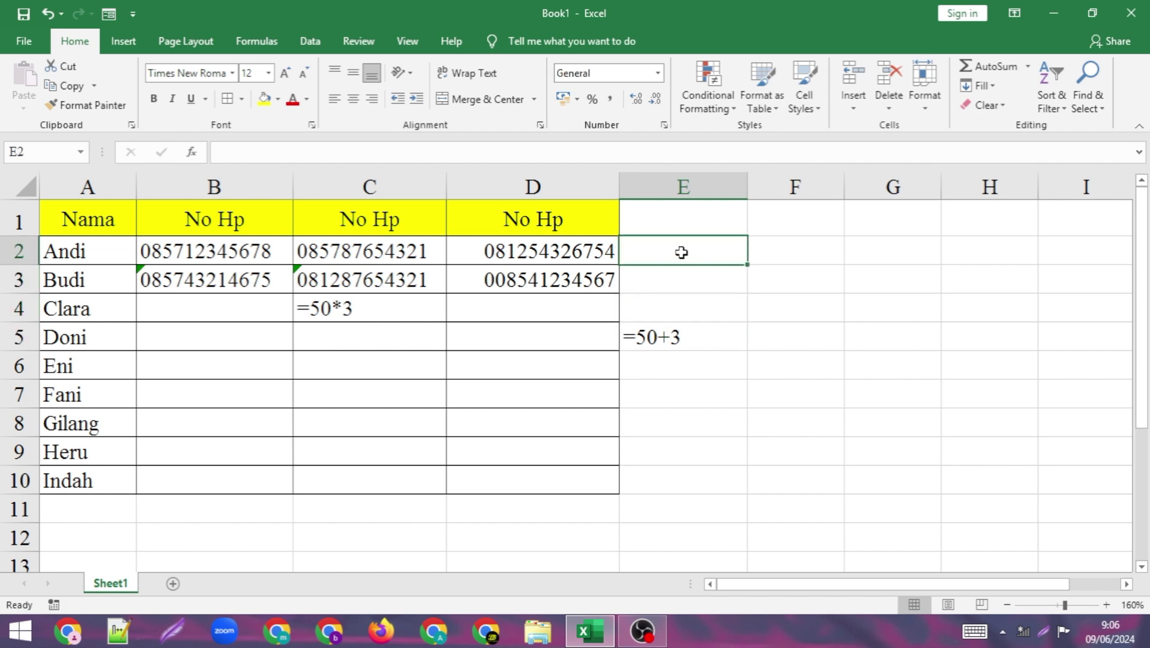
- Enter =50*3 in General-format E2 so it calculates 150, then compare with E4 and E5
type("=")
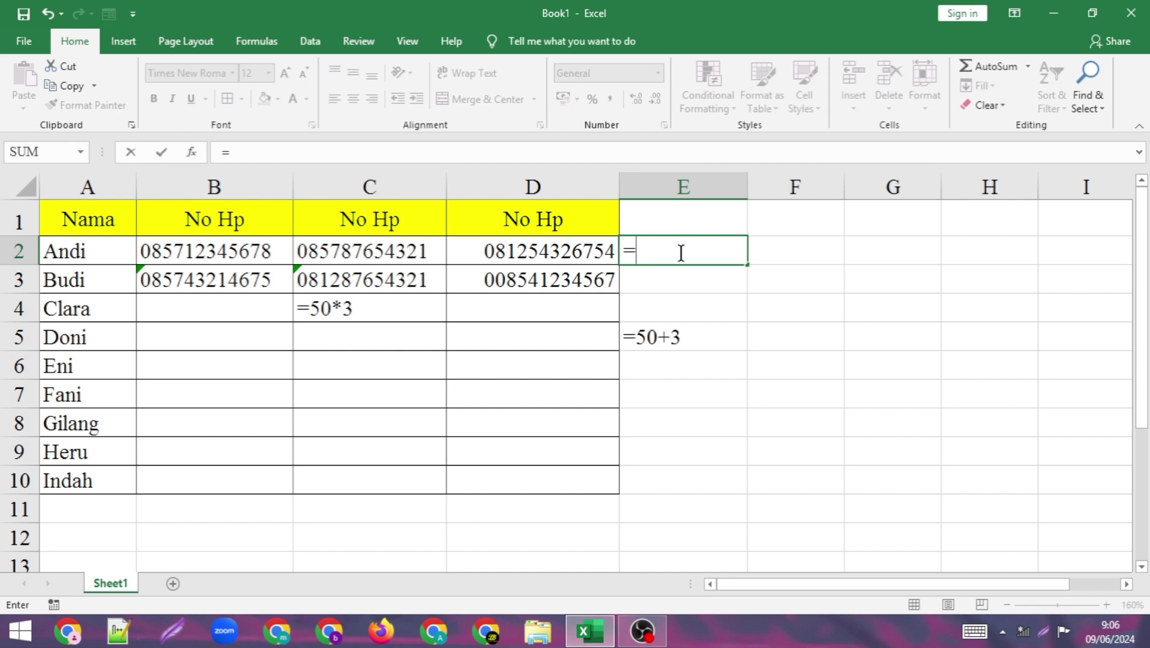
type("50")
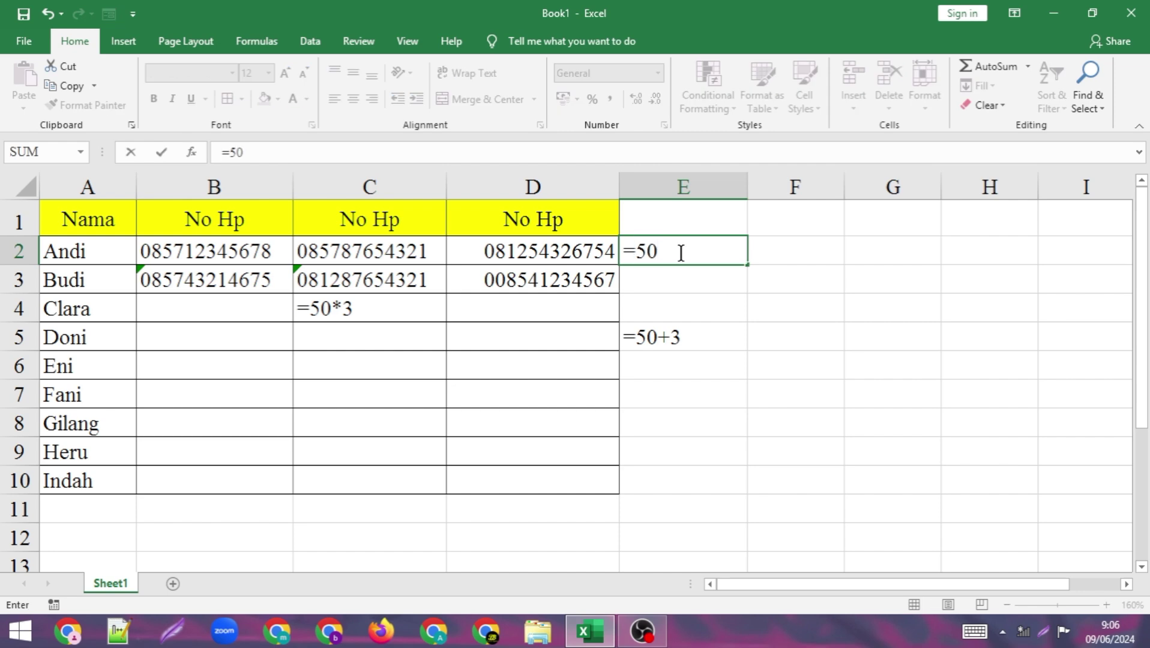
type("*3")
key("Return")
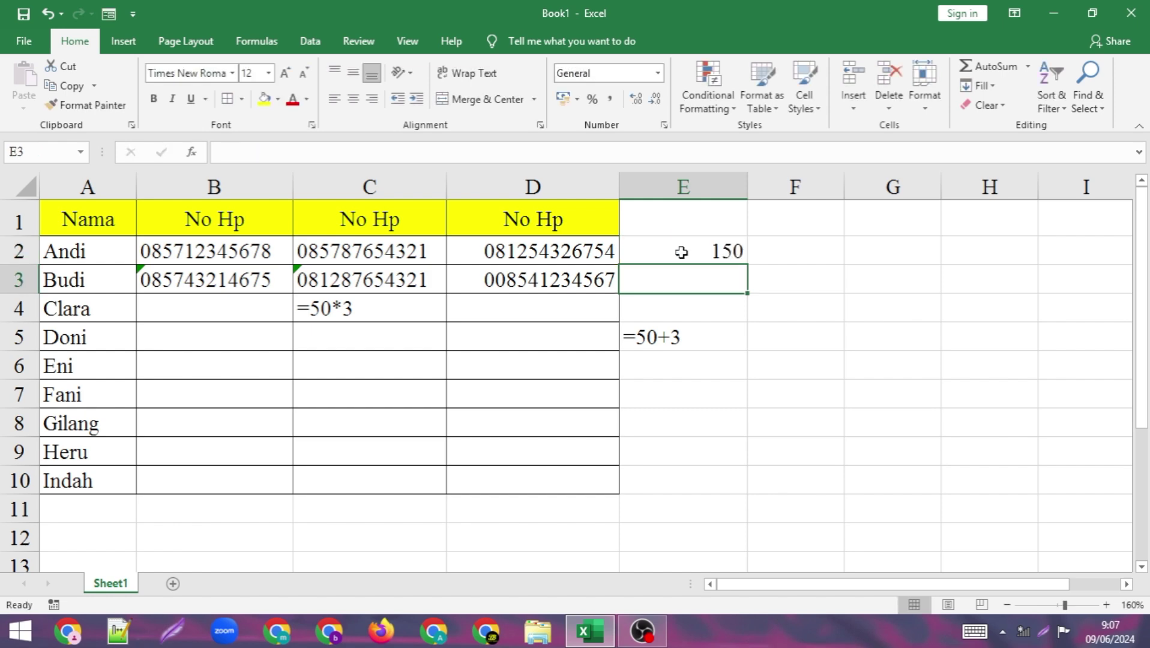
left_click(678, 308)
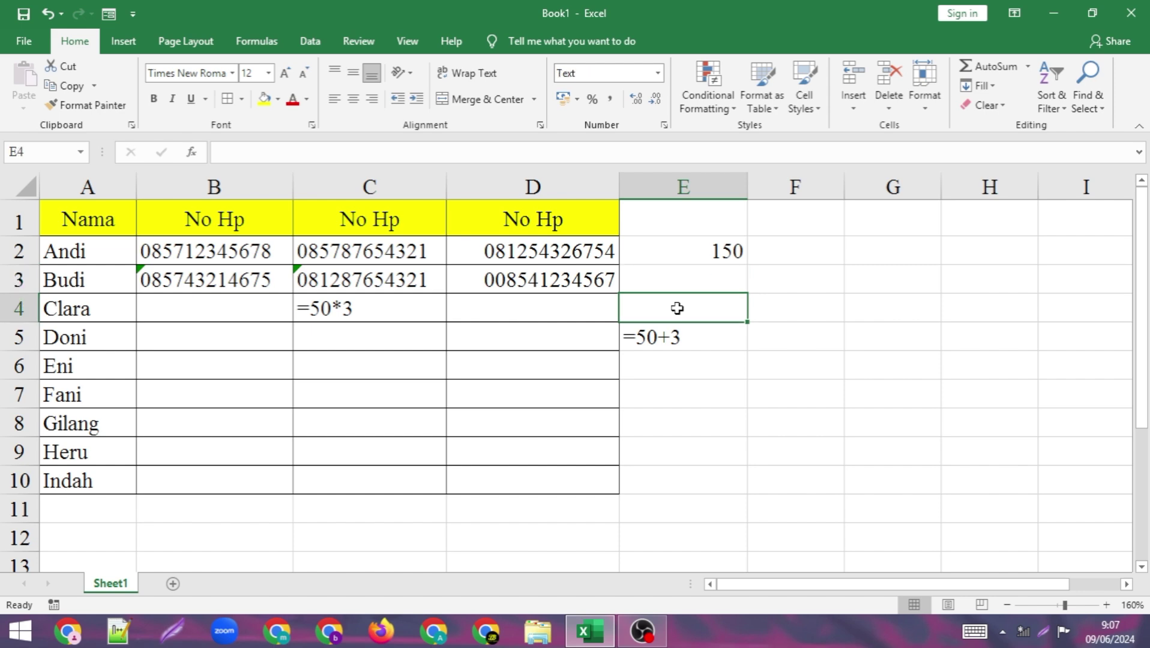
left_click(672, 328)
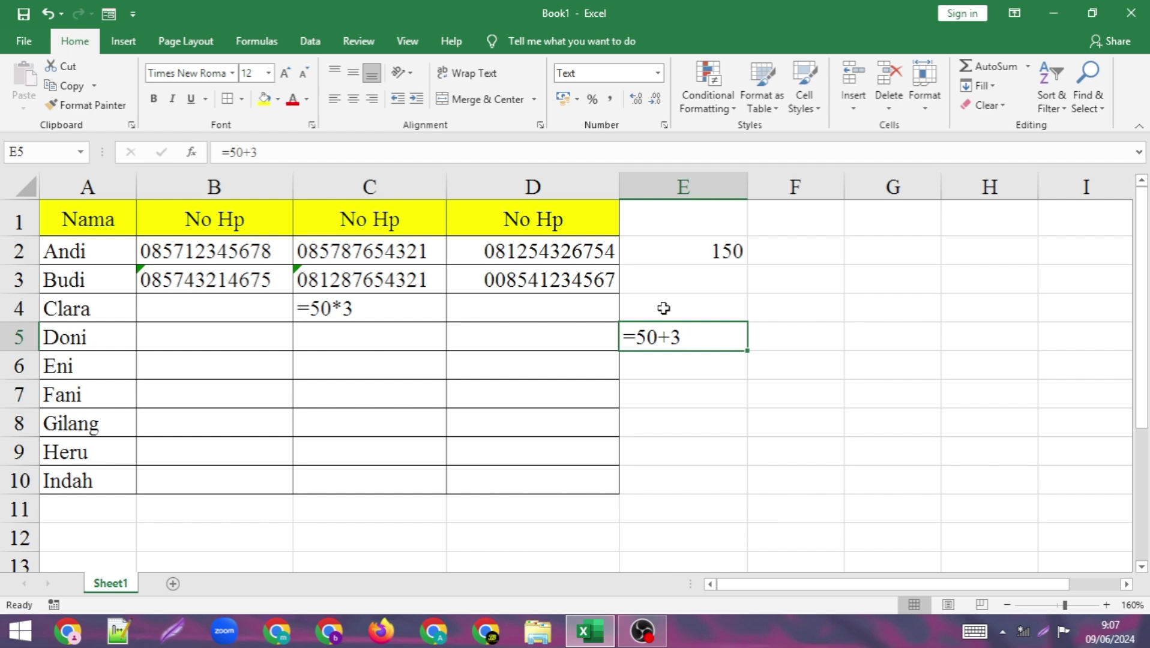
left_click(663, 309)
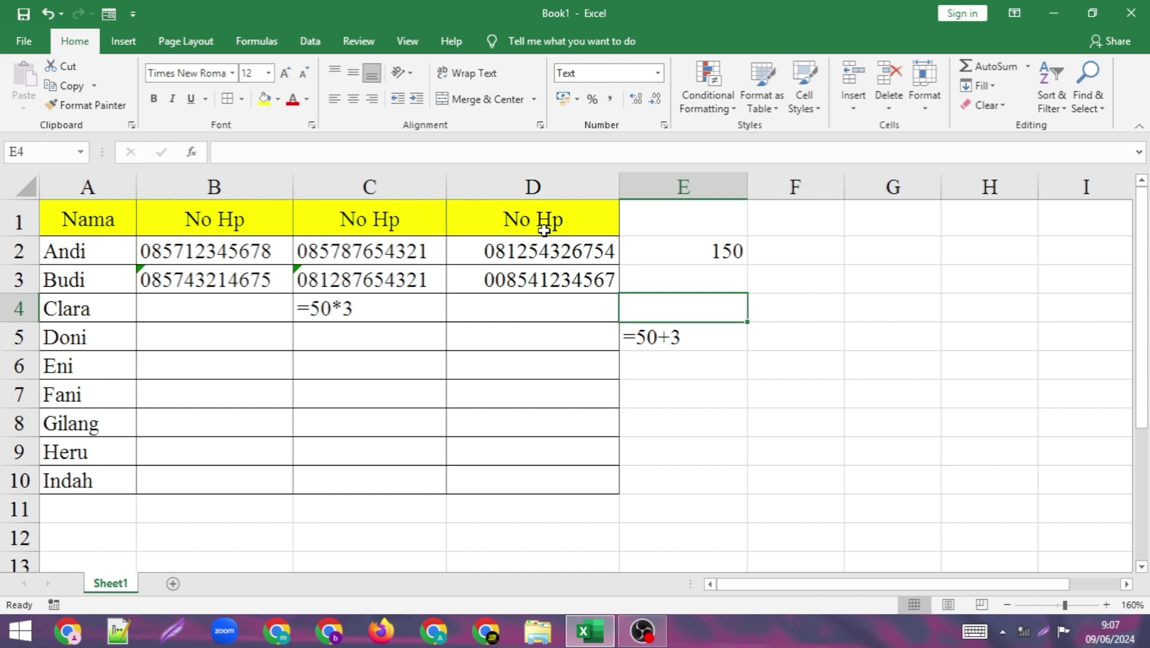
- Clear the contents of cells E2 through E5
left_click(711, 257)
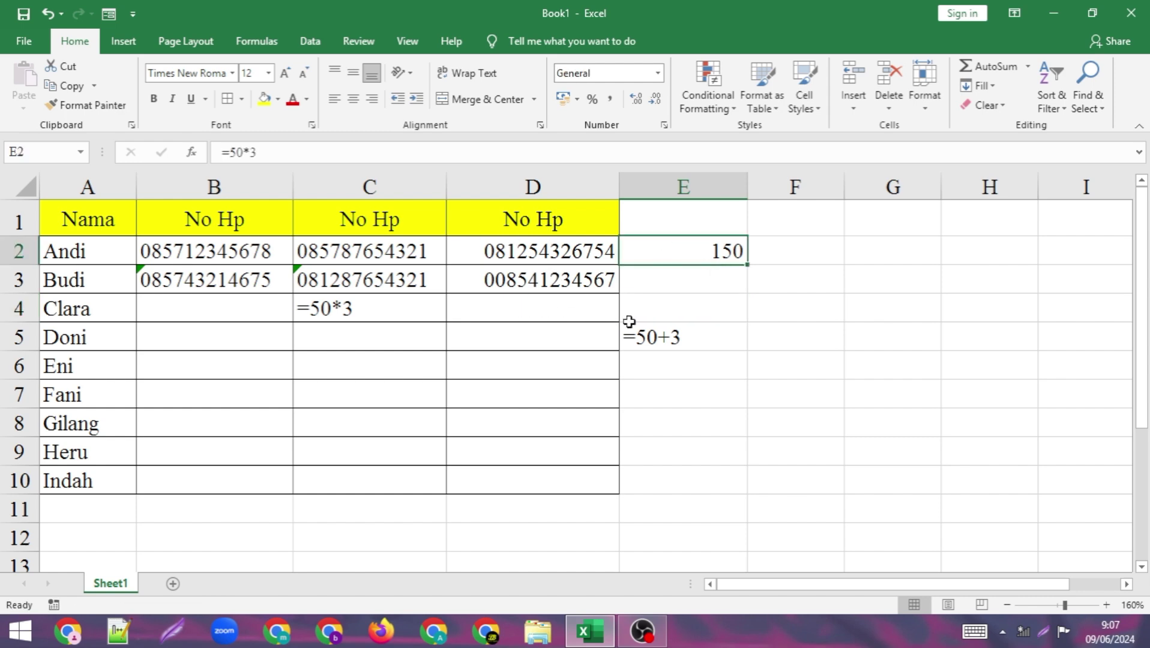
left_click_drag(667, 254, 675, 336)
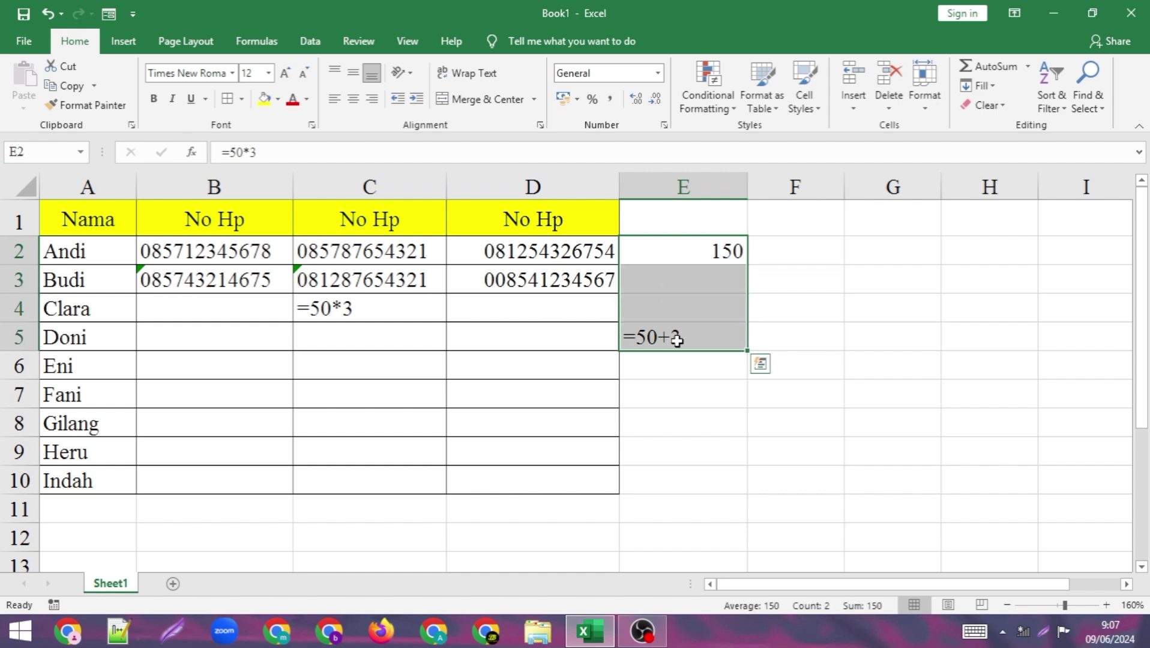
key("Delete")
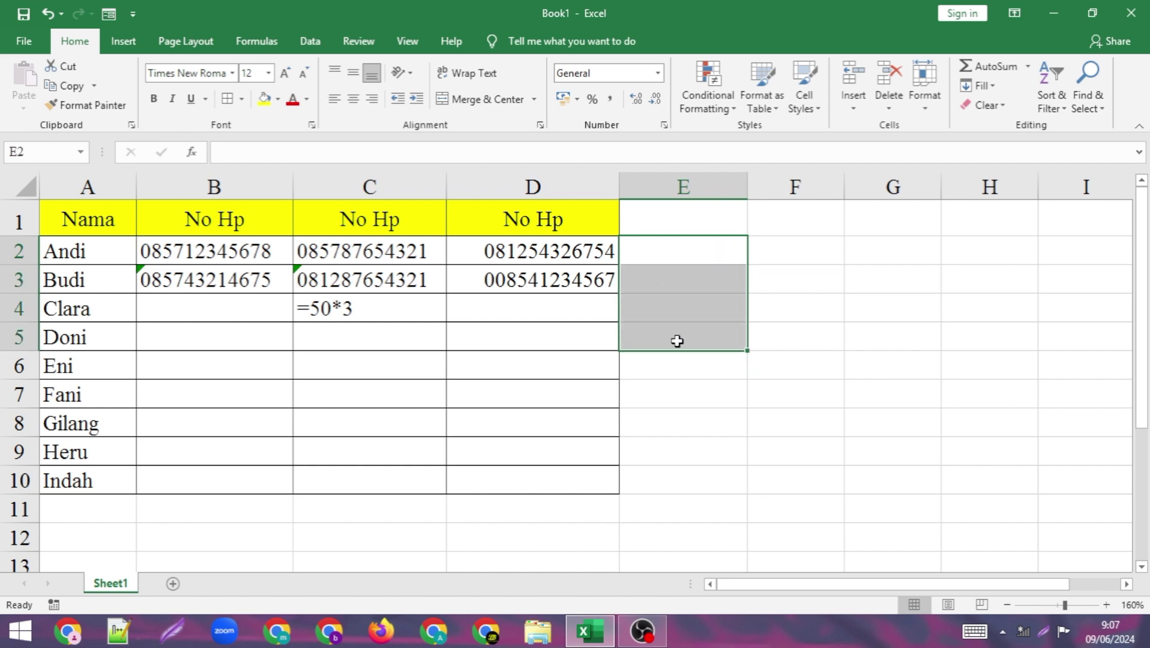